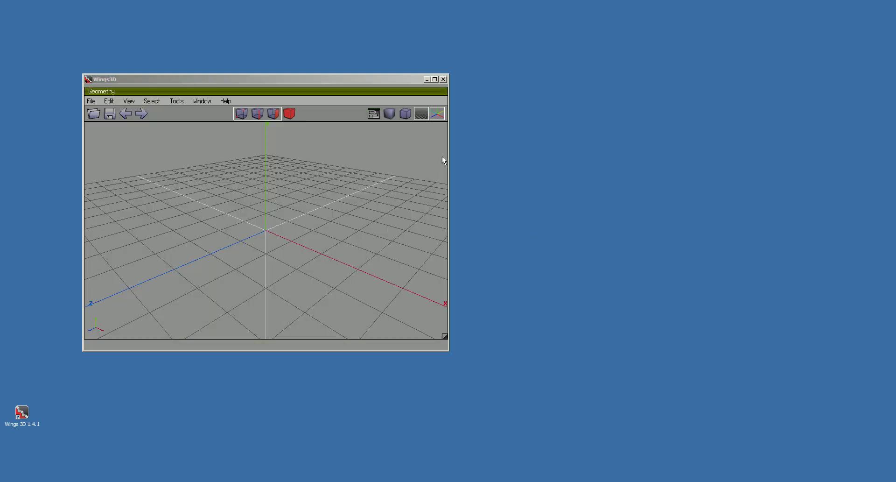
Step: Maximize the program window and expand the Geometry viewport to fill it both horizontally and vertically
{"action": "left_click_drag", "start_coordinate": [406, 79], "coordinate": [528, 68]}
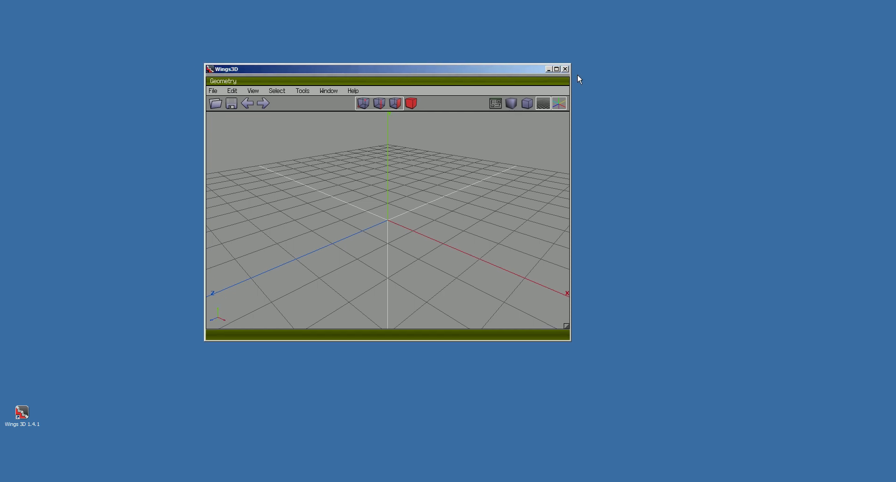
{"action": "left_click", "coordinate": [556, 68]}
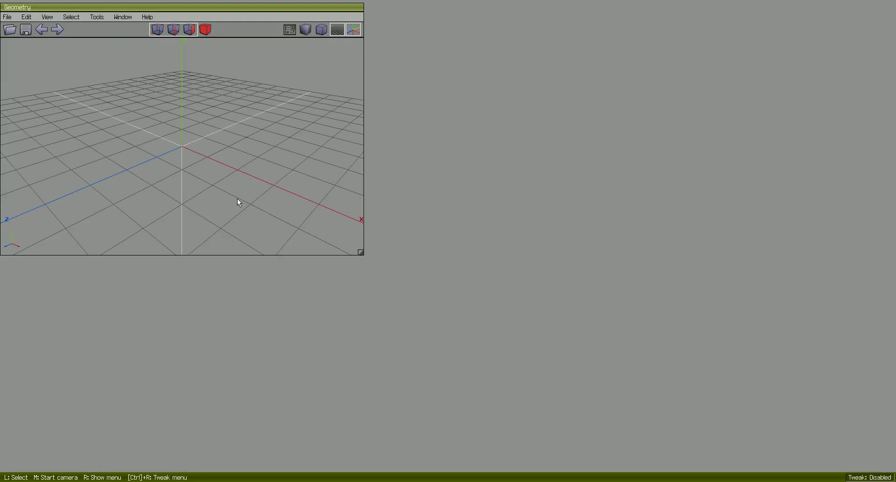
{"action": "left_click_drag", "start_coordinate": [261, 8], "coordinate": [488, 96]}
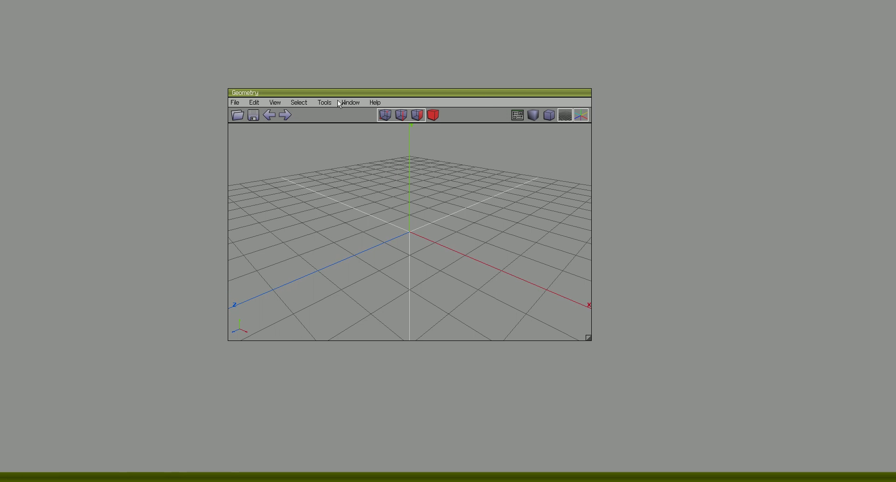
{"action": "right_click", "coordinate": [542, 97]}
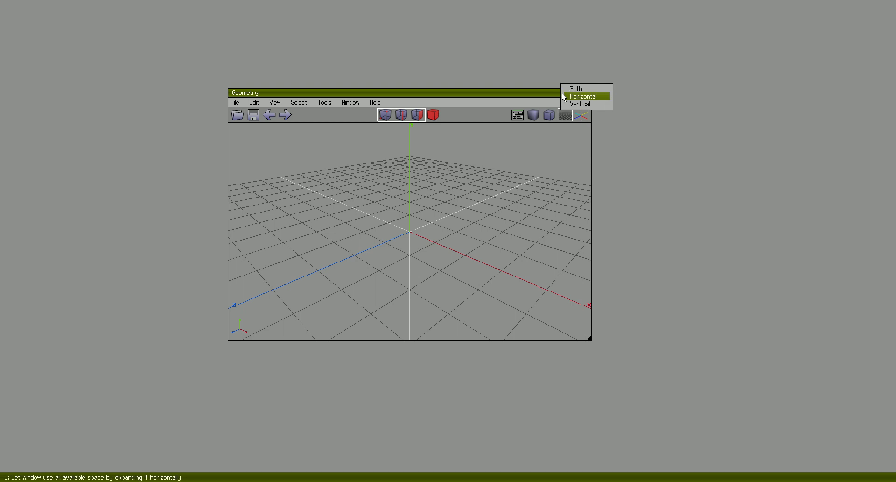
{"action": "left_click", "coordinate": [575, 89]}
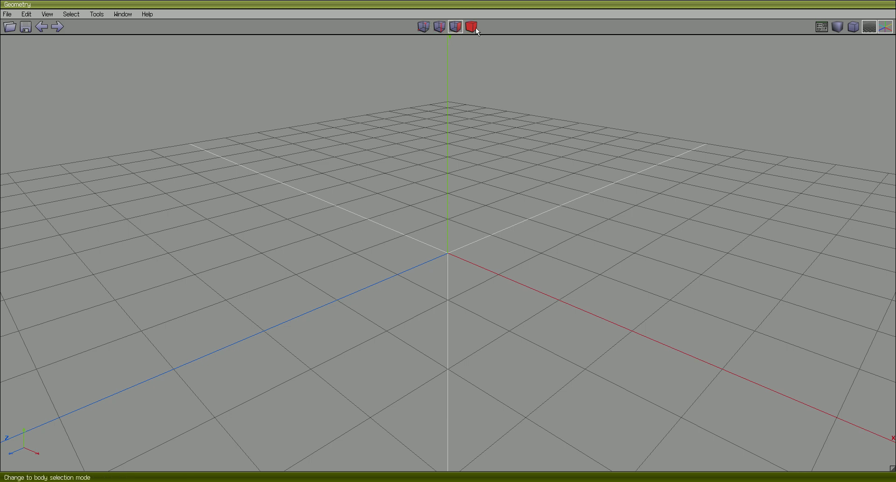
{"action": "left_click", "coordinate": [423, 26]}
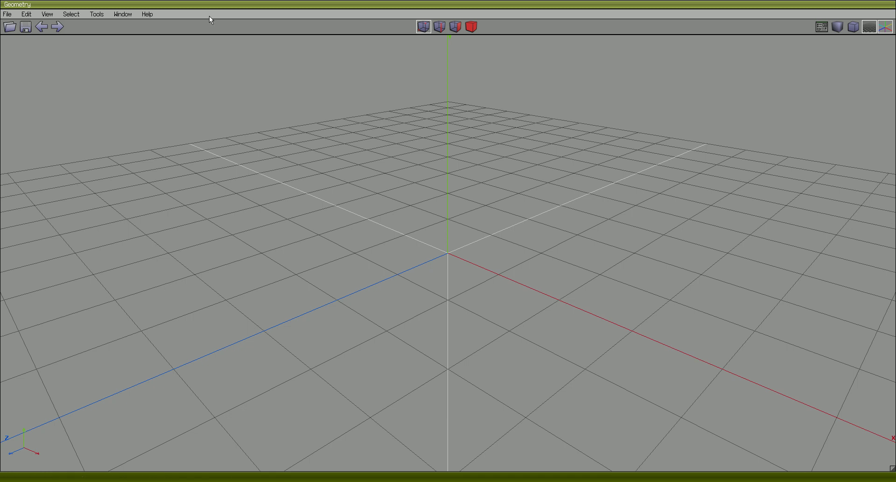
{"action": "left_click", "coordinate": [91, 13]}
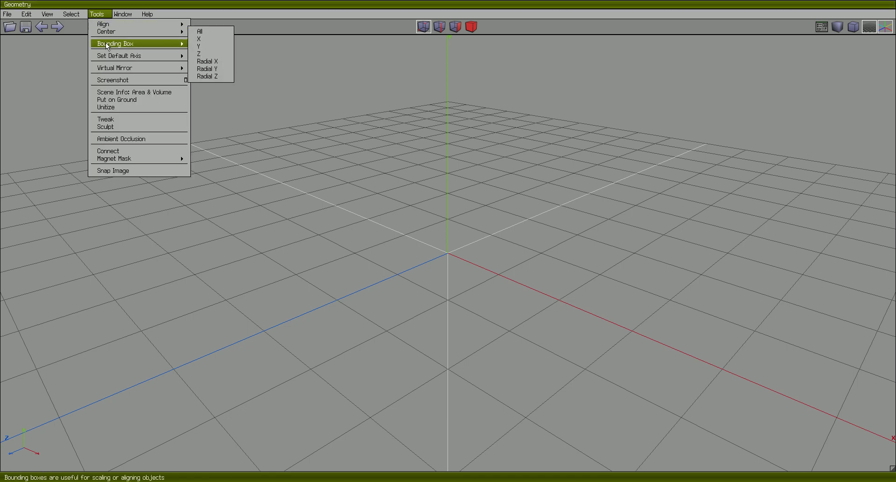
{"action": "left_click", "coordinate": [71, 14]}
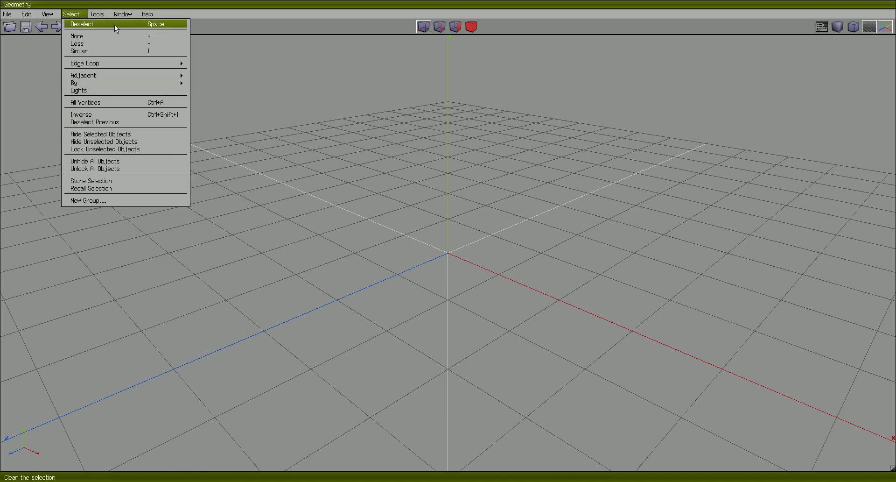
{"action": "left_click", "coordinate": [147, 24]}
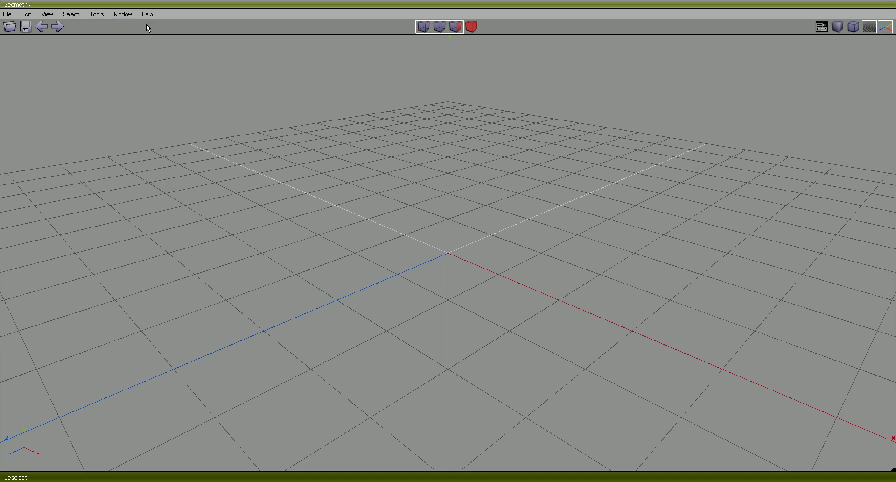
Step: Create a default sphere at the origin and bring it into close view
{"action": "right_click", "coordinate": [532, 140]}
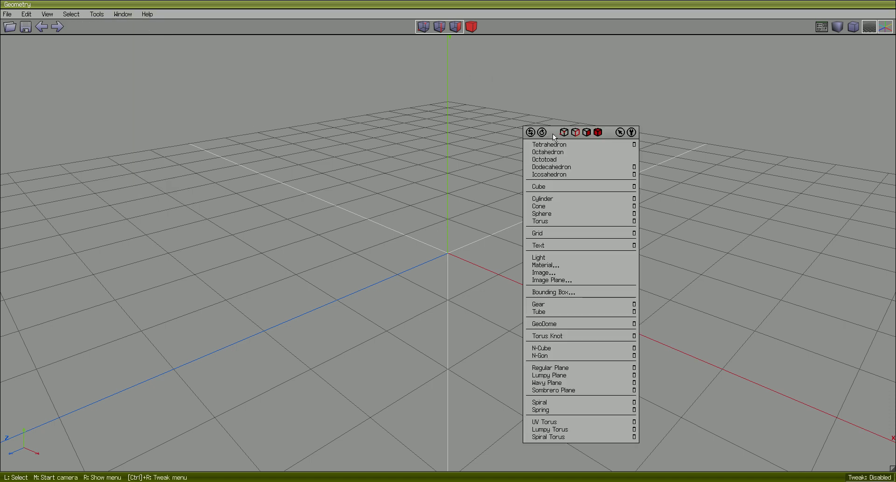
{"action": "left_click", "coordinate": [552, 214]}
{"action": "scroll", "coordinate": [578, 259], "scroll_direction": "up", "scroll_amount": 3}
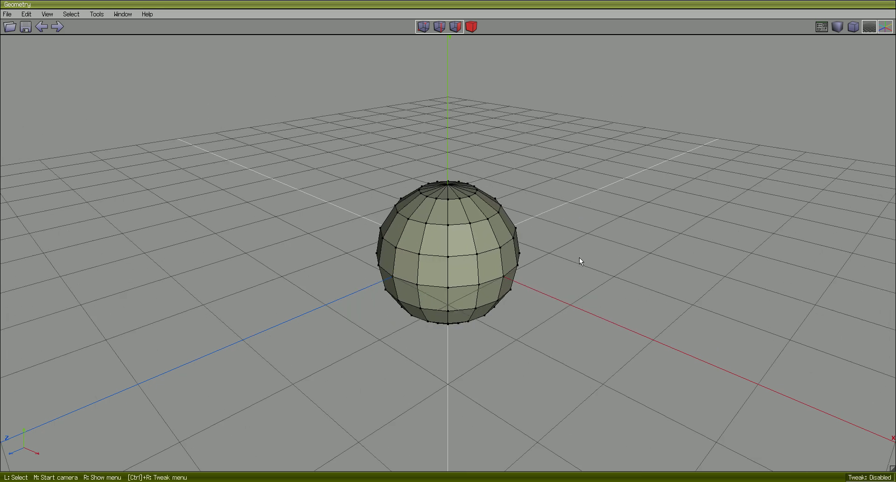
{"action": "scroll", "coordinate": [580, 258], "scroll_direction": "up", "scroll_amount": 5}
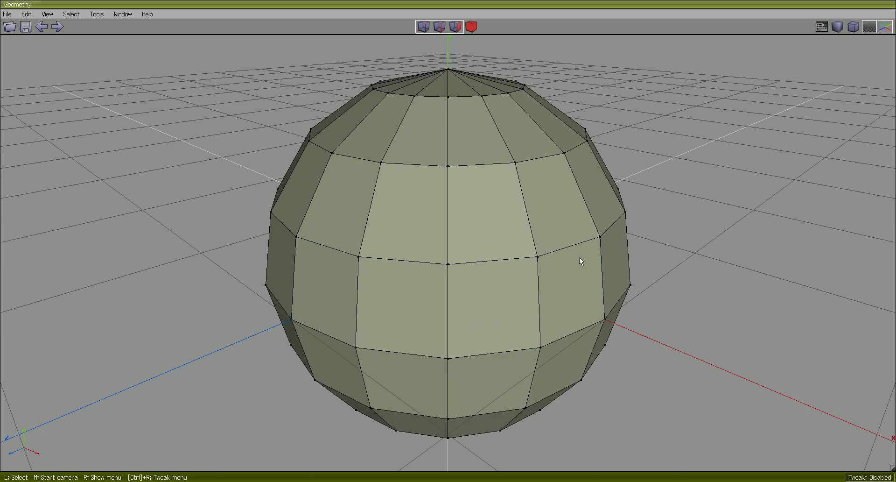
{"action": "scroll", "coordinate": [578, 257], "scroll_direction": "down", "scroll_amount": 5}
{"action": "scroll", "coordinate": [579, 258], "scroll_direction": "up", "scroll_amount": 4}
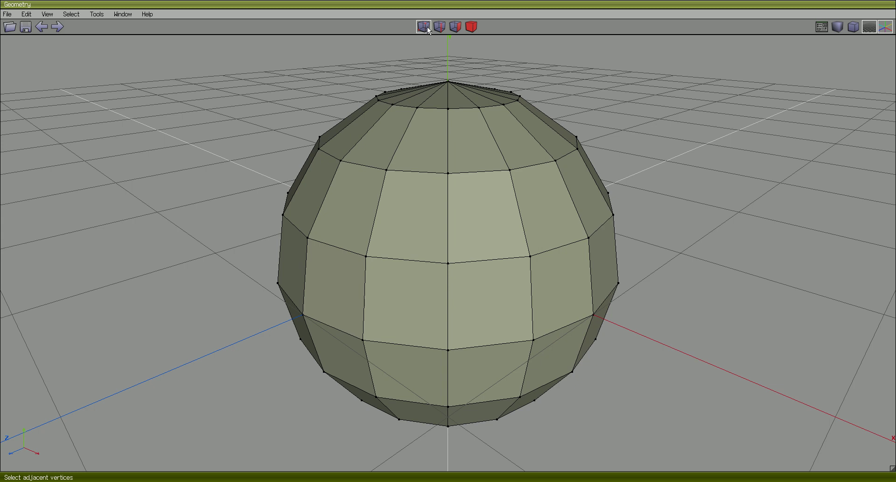
Step: In vertex selection mode, select the four corner vertices of one face on the sphere's upper right side
{"action": "left_click_drag", "start_coordinate": [651, 88], "coordinate": [550, 253]}
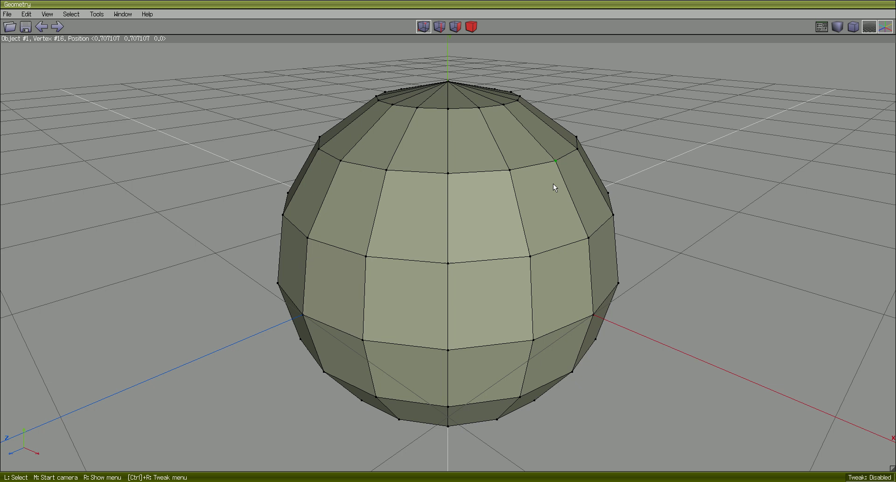
{"action": "left_click", "coordinate": [511, 170]}
{"action": "left_click", "coordinate": [544, 166], "text": "shift"}
{"action": "left_click", "coordinate": [538, 254], "text": "shift"}
{"action": "left_click", "coordinate": [585, 235], "text": "shift"}
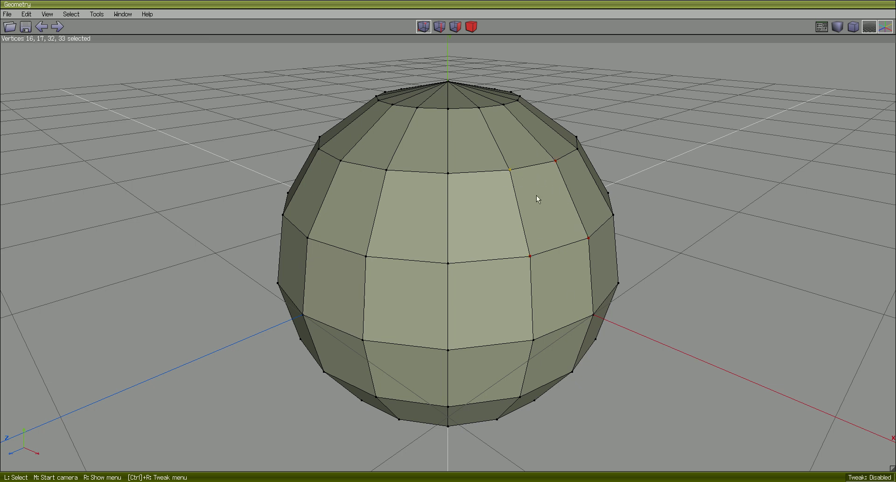
Step: Set the selected vertex display size to 12.0 in the preferences and clear the vertex selection
{"action": "left_click", "coordinate": [820, 27]}
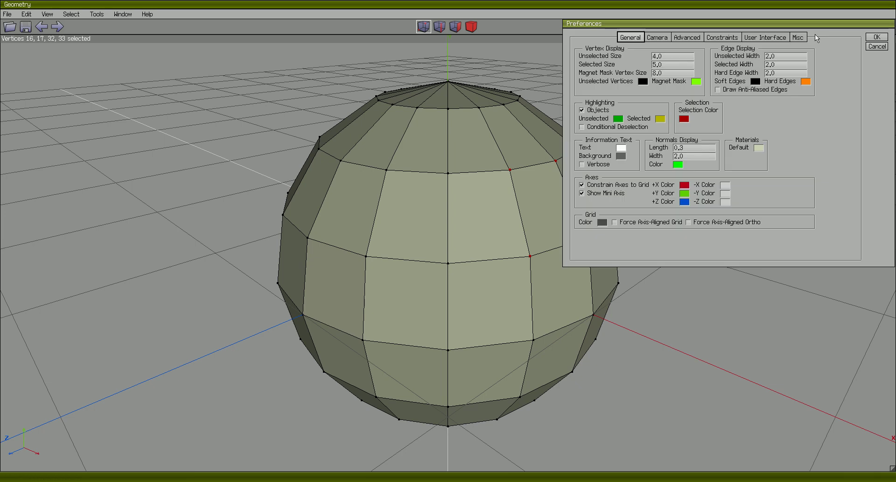
{"action": "left_click", "coordinate": [672, 64]}
{"action": "left_click", "coordinate": [877, 37]}
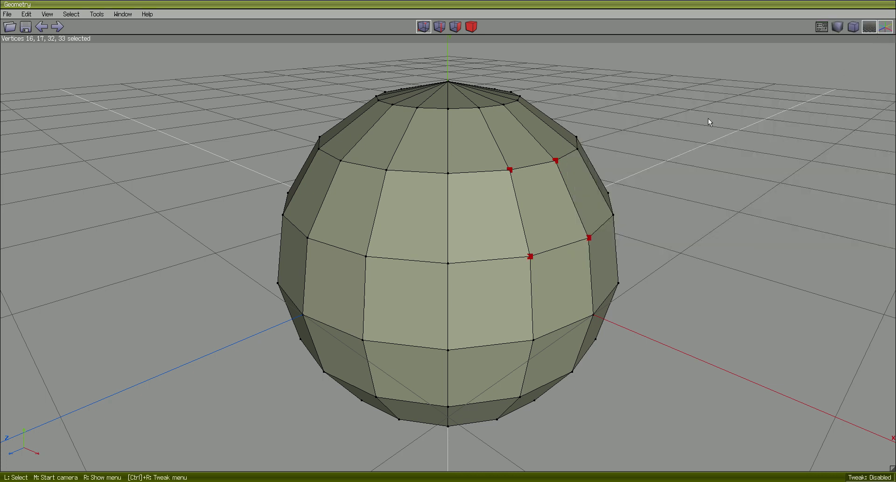
{"action": "left_click", "coordinate": [601, 95]}
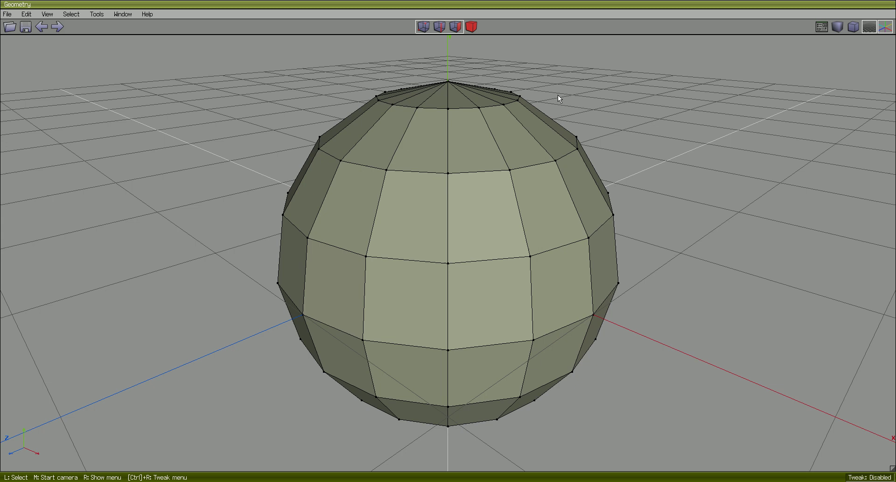
Step: In edge selection mode, select the four edges meeting at one vertex on the sphere's upper right side
{"action": "left_click", "coordinate": [438, 29]}
{"action": "mouse_move", "coordinate": [529, 163]}
{"action": "left_mouse_down"}
{"action": "mouse_move", "coordinate": [514, 231]}
{"action": "mouse_move", "coordinate": [497, 162]}
{"action": "left_mouse_up"}
{"action": "left_click", "coordinate": [509, 203]}
{"action": "left_click", "coordinate": [511, 204]}
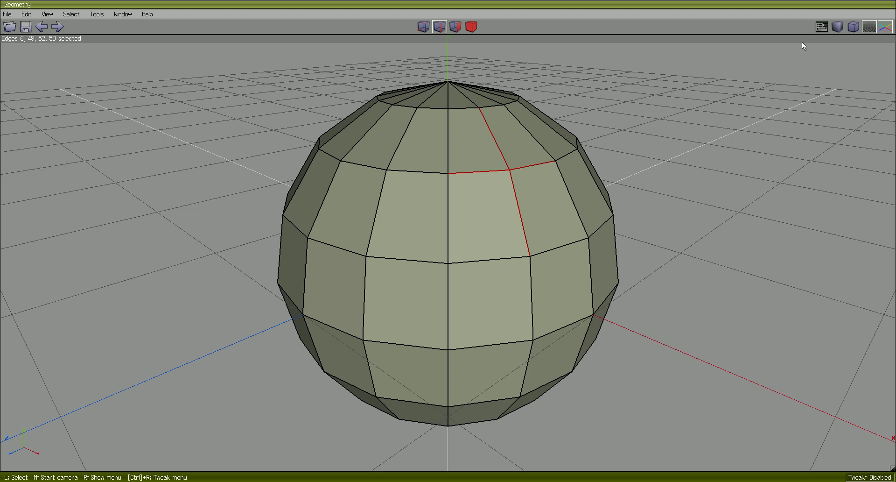
Step: Set the selected edge display width to 6 in the preferences
{"action": "left_click", "coordinate": [823, 26]}
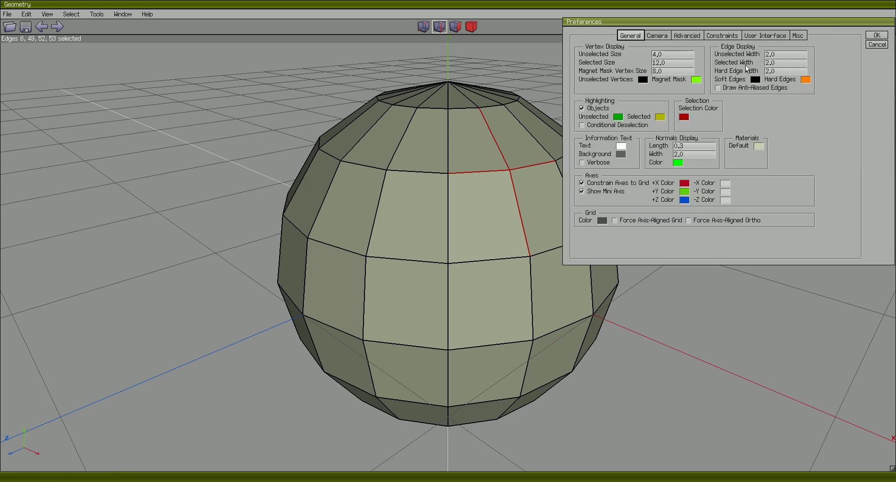
{"action": "double_click", "coordinate": [778, 62]}
{"action": "type", "text": "6"}
{"action": "key", "text": "Return"}
Step: Check the edge highlight by selecting several edges on the sphere's upper right side, and clear the selection
{"action": "left_click", "coordinate": [573, 202]}
{"action": "left_click", "coordinate": [529, 132]}
{"action": "left_click", "coordinate": [567, 155]}
{"action": "left_click", "coordinate": [589, 176]}
{"action": "left_click", "coordinate": [563, 138]}
{"action": "key", "text": "space"}
Step: Select the four corner vertices of the upper right face, review the available vertex commands, and clear the selection
{"action": "left_click", "coordinate": [425, 28]}
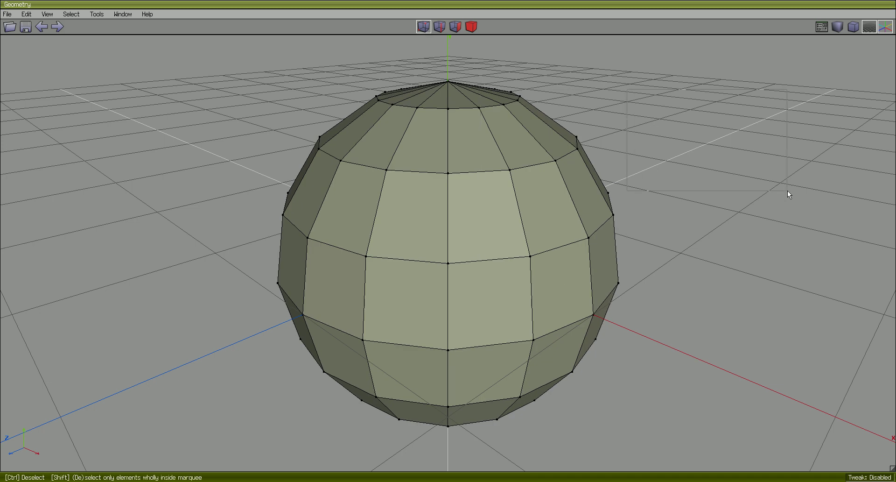
{"action": "left_click", "coordinate": [581, 246]}
{"action": "left_click", "coordinate": [556, 163]}
{"action": "left_click", "coordinate": [512, 172]}
{"action": "left_click", "coordinate": [531, 222]}
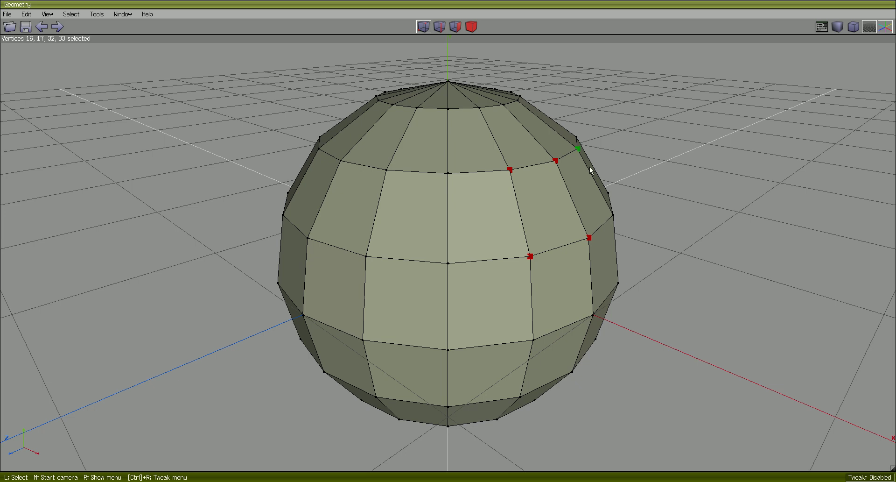
{"action": "right_click", "coordinate": [677, 104]}
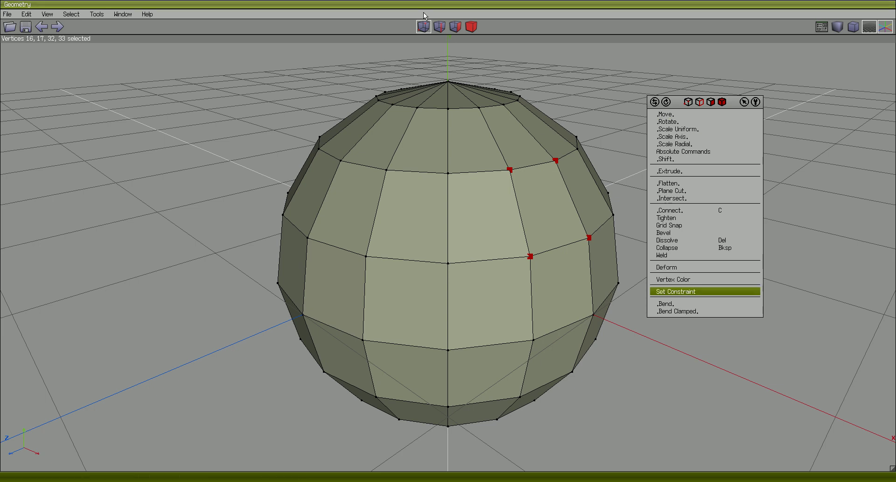
{"action": "key", "text": "space"}
Step: Select three edges meeting at one upper right vertex and review the commands available for edges
{"action": "left_click", "coordinate": [440, 27]}
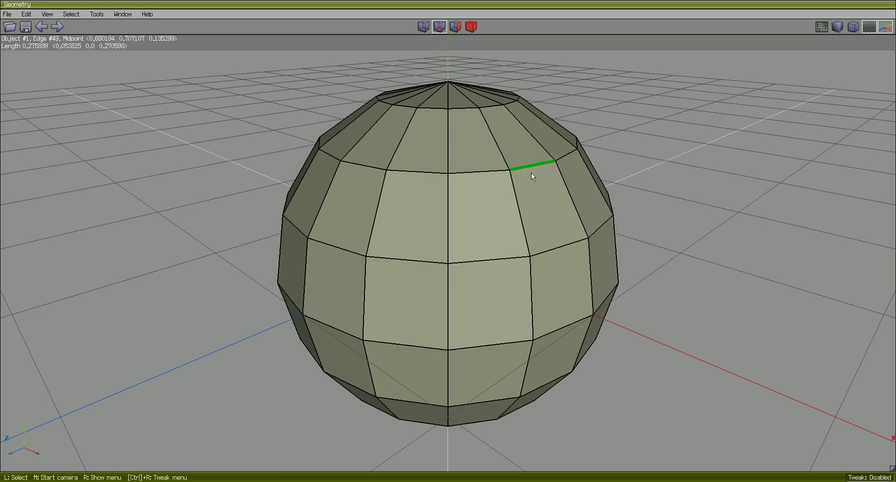
{"action": "left_click", "coordinate": [517, 202]}
{"action": "left_click", "coordinate": [537, 165]}
{"action": "left_click", "coordinate": [502, 171]}
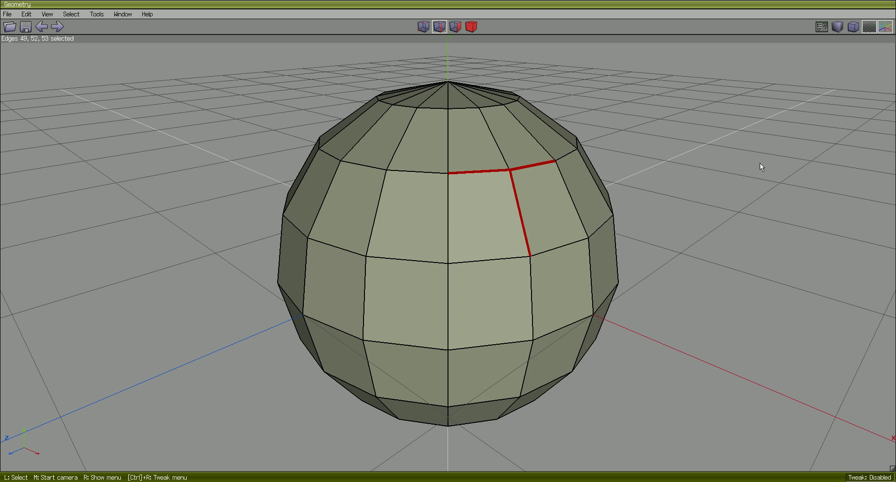
{"action": "right_click", "coordinate": [712, 103]}
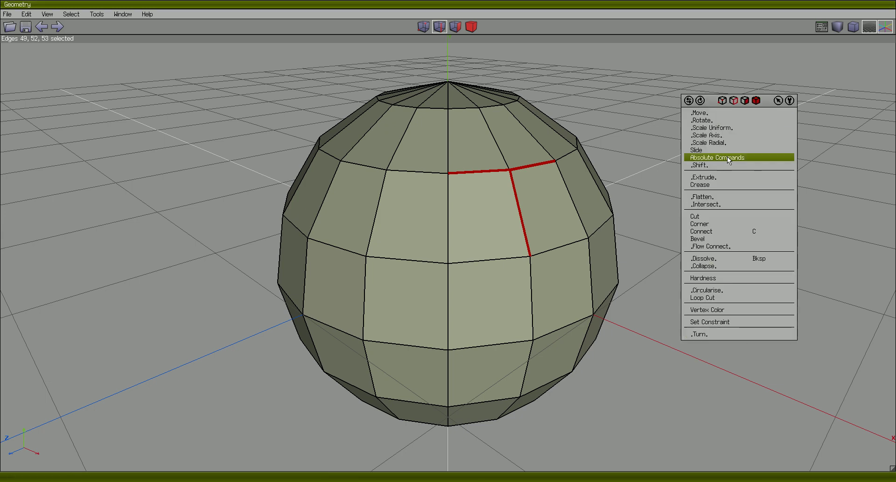
{"action": "left_click", "coordinate": [494, 63]}
Step: Switch to face selection with only one upper right face selected, review the face commands, and clear the selection
{"action": "left_click", "coordinate": [455, 27]}
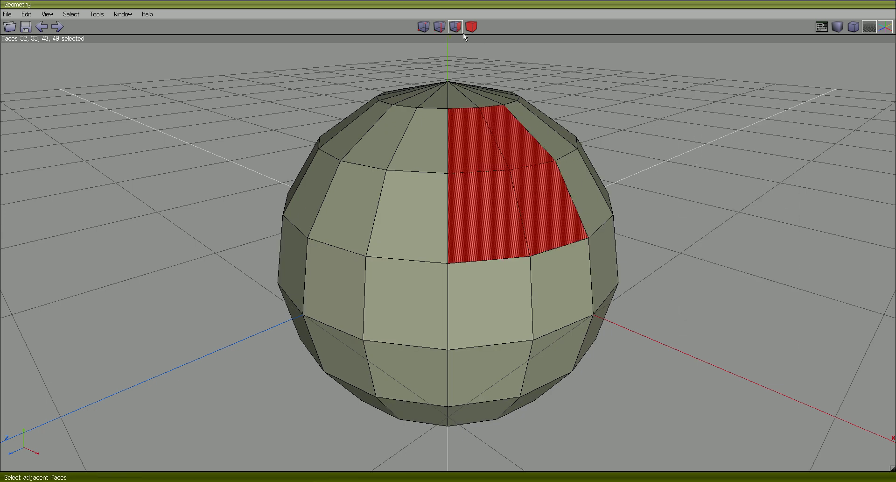
{"action": "left_click", "coordinate": [550, 210]}
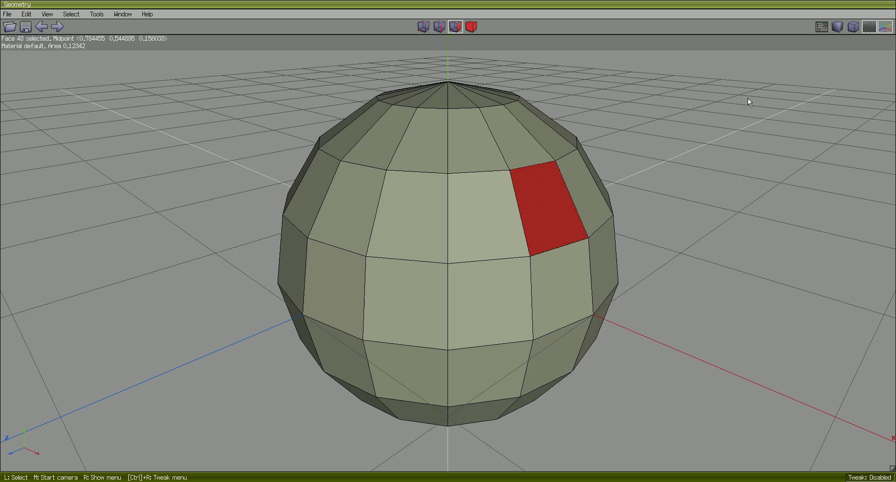
{"action": "right_click", "coordinate": [747, 101]}
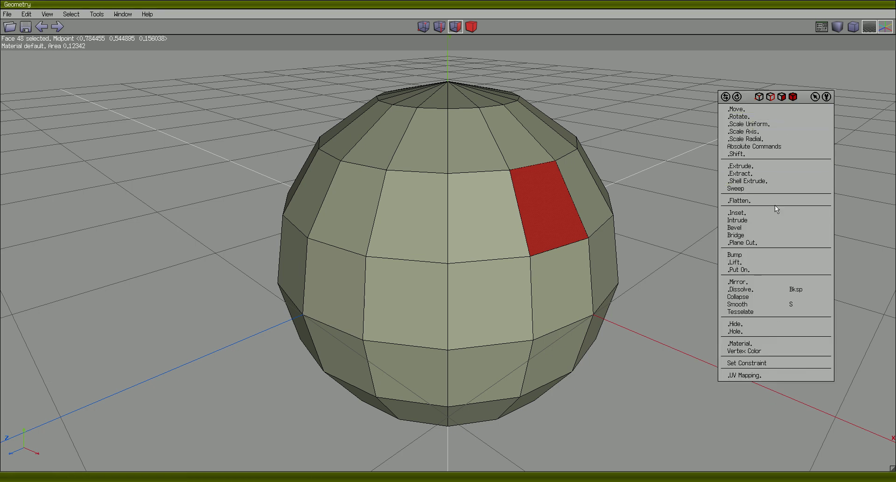
{"action": "left_click", "coordinate": [682, 160]}
{"action": "left_click", "coordinate": [681, 160]}
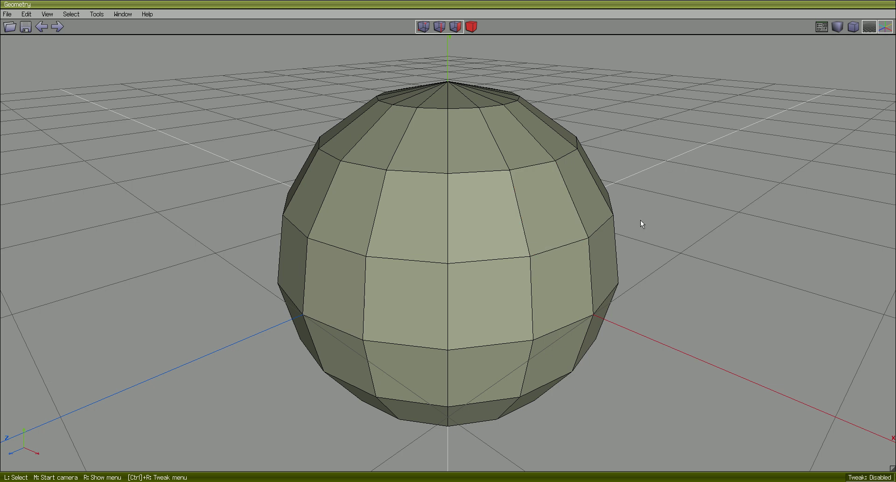
Step: Select one vertex on the sphere's right front side and grow the selection twice to the adjacent vertices
{"action": "key", "text": "v"}
{"action": "left_click", "coordinate": [530, 256]}
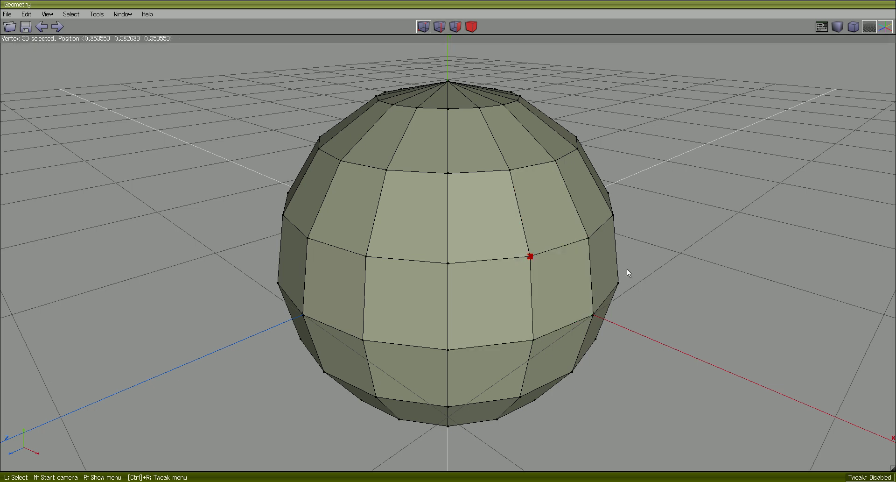
{"action": "left_click", "coordinate": [427, 26]}
{"action": "left_click", "coordinate": [427, 26]}
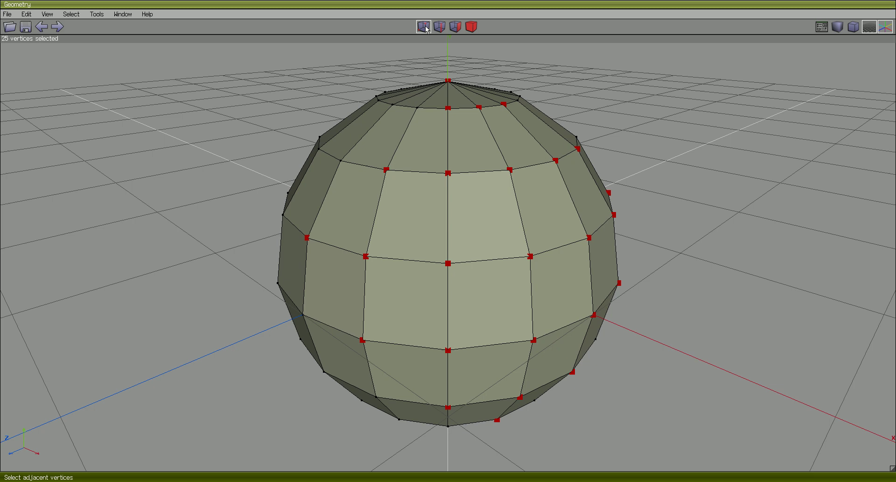
Step: Clear the vertex selection, select one upper right edge in edge mode, and repeatedly grow the selection to adjacent edges
{"action": "left_click", "coordinate": [439, 27]}
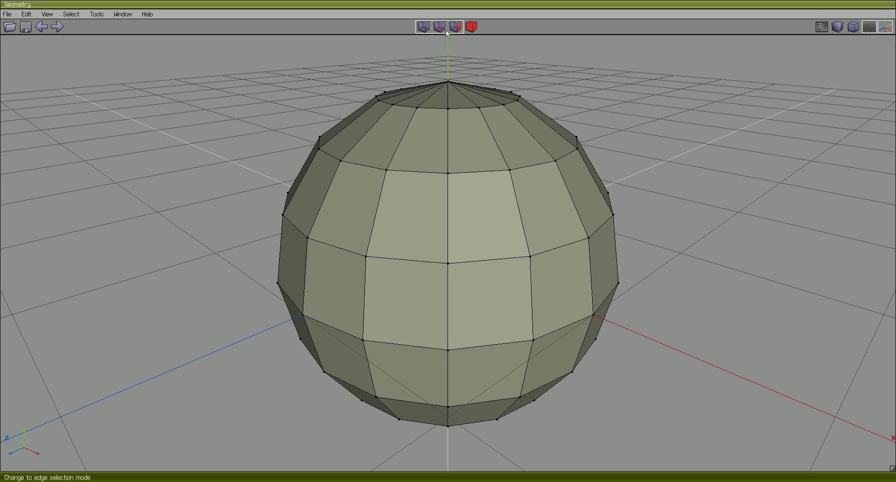
{"action": "left_click", "coordinate": [523, 234]}
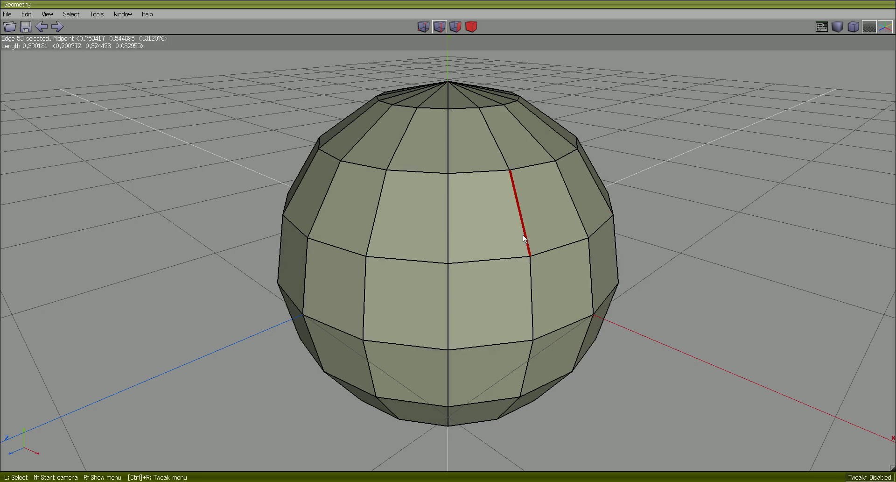
{"action": "left_click", "coordinate": [438, 30]}
{"action": "left_click", "coordinate": [438, 29]}
{"action": "left_click", "coordinate": [438, 29]}
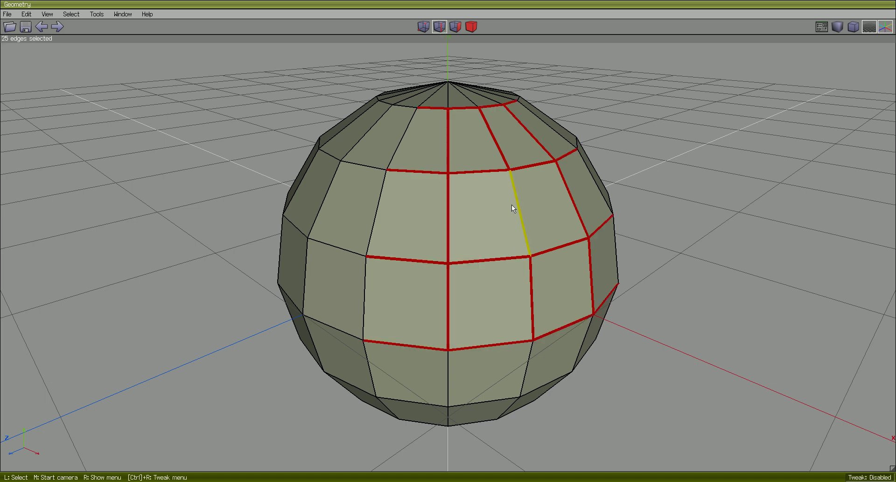
Step: Clear the edge selection, select one upper right face in face mode, and extend the selection to the adjacent faces
{"action": "key", "text": "space"}
{"action": "key", "text": "3"}
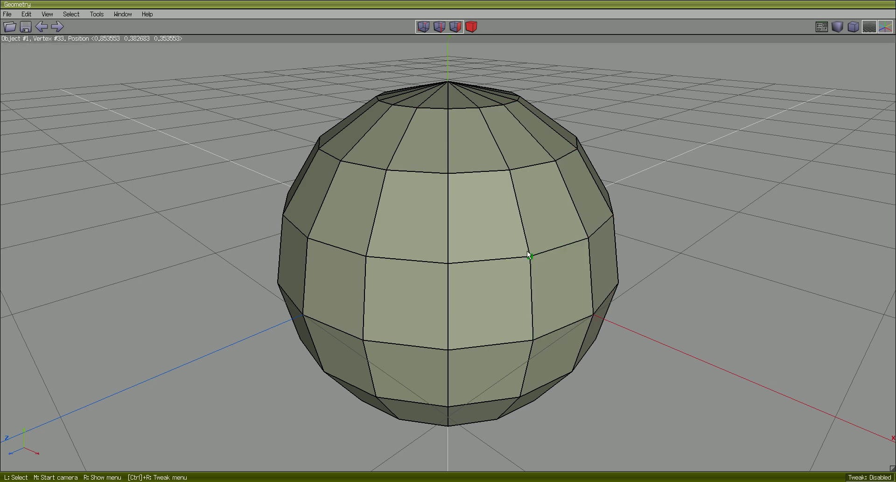
{"action": "left_click", "coordinate": [503, 242]}
{"action": "left_click", "coordinate": [457, 29]}
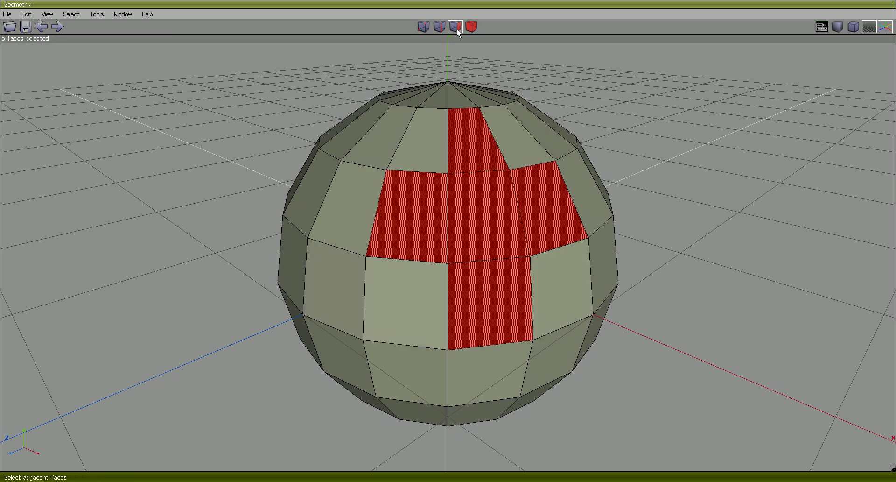
{"action": "left_click", "coordinate": [458, 29]}
Step: Reselect only the upper right front face, grow the selection twice with More, and clear it
{"action": "key", "text": "space"}
{"action": "left_click", "coordinate": [500, 221]}
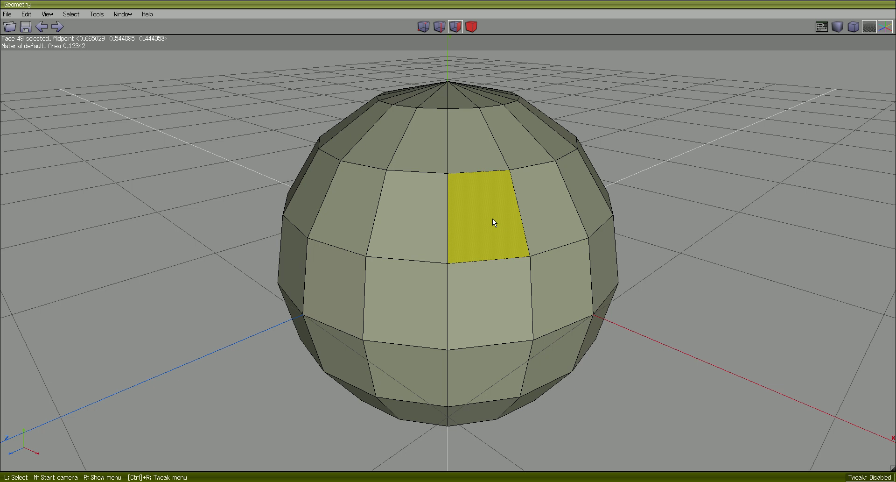
{"action": "key", "text": "plus"}
{"action": "key", "text": "plus"}
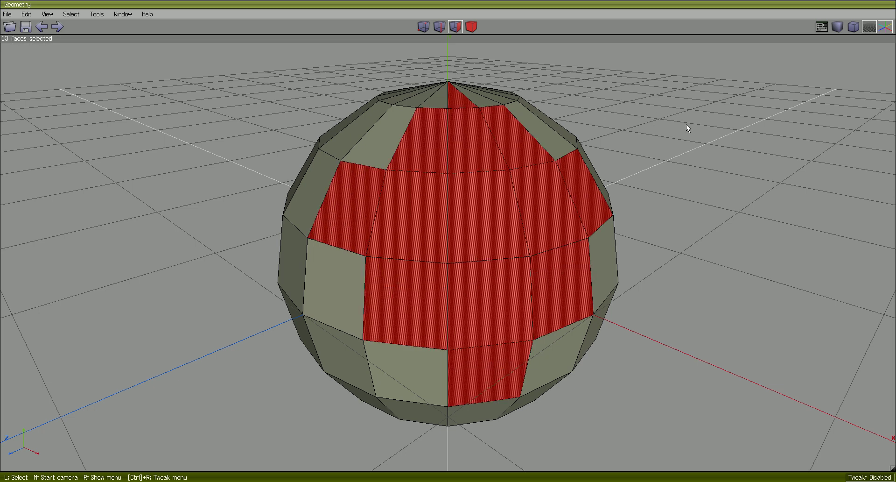
{"action": "key", "text": "space"}
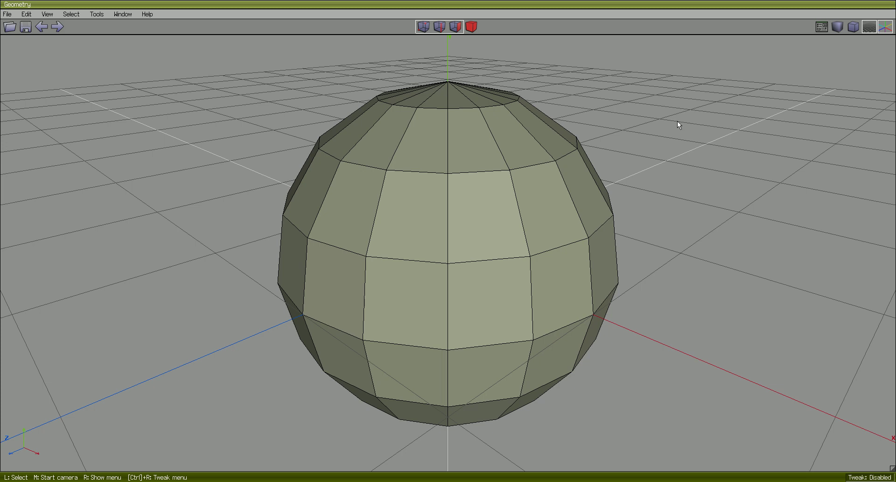
Step: Select one right front vertex in vertex mode and use the More command to add its neighbouring vertices
{"action": "key", "text": "e"}
{"action": "key", "text": "v"}
{"action": "left_click", "coordinate": [537, 264]}
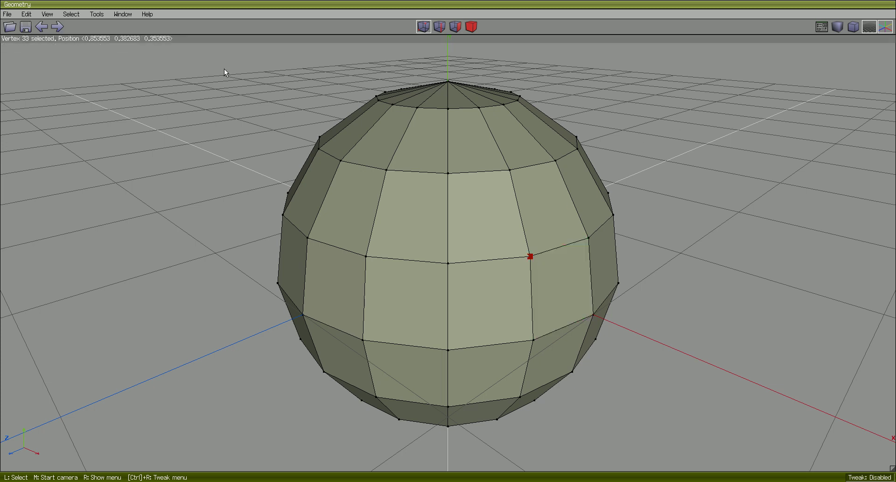
{"action": "left_click", "coordinate": [71, 14]}
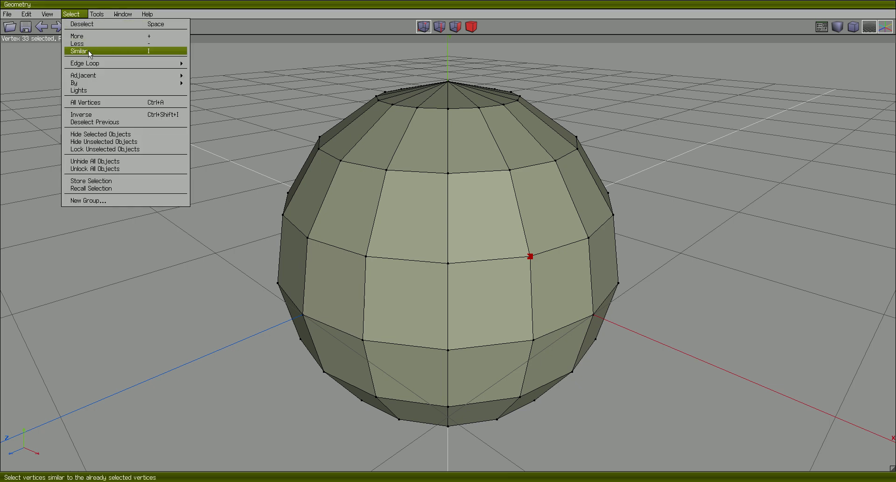
{"action": "left_click", "coordinate": [101, 36]}
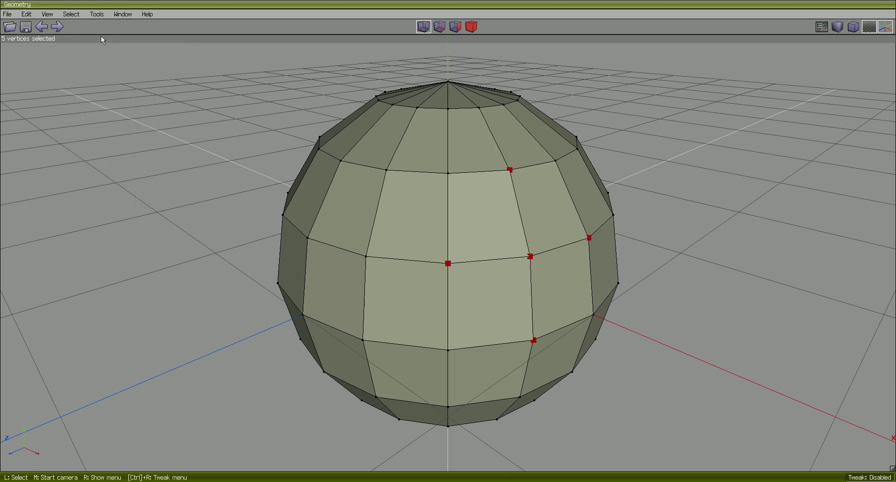
Step: Grow the vertex selection two more times with More and shrink it three times with Less
{"action": "left_click", "coordinate": [71, 14]}
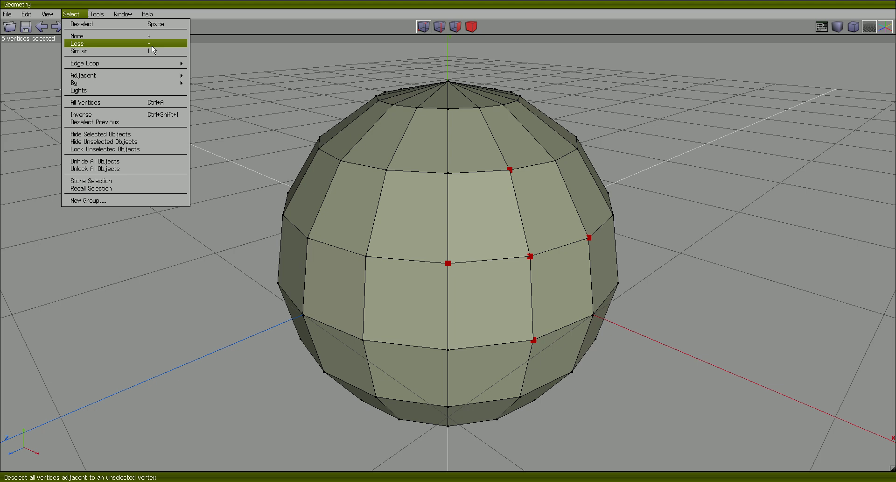
{"action": "key", "text": "plus"}
{"action": "key", "text": "plus"}
{"action": "key", "text": "minus"}
{"action": "key", "text": "minus"}
{"action": "key", "text": "minus"}
Step: Select a single upper right face in face mode, grow the selection three times, and shrink it twice
{"action": "key", "text": "3"}
{"action": "left_click", "coordinate": [565, 217]}
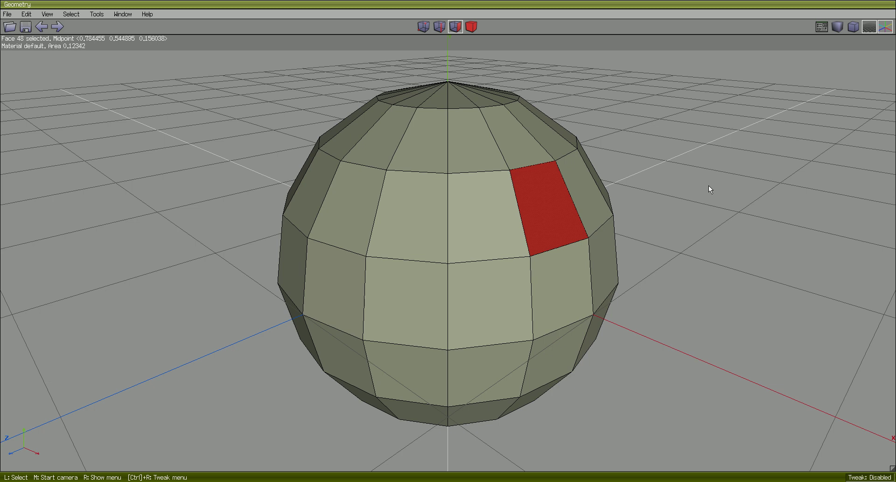
{"action": "key", "text": "plus"}
{"action": "key", "text": "plus"}
{"action": "key", "text": "plus"}
{"action": "key", "text": "minus"}
{"action": "key", "text": "minus"}
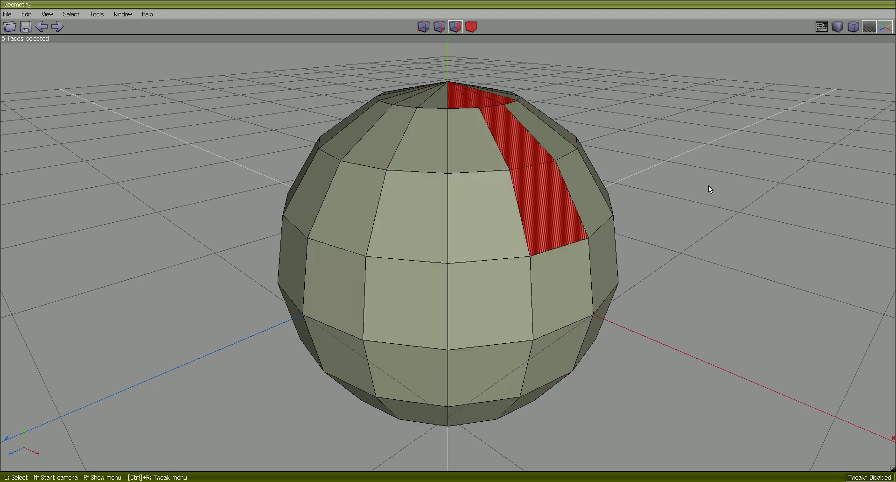
Step: Select one upper right edge in edge mode, grow the selection three times, shrink it three times, and clear it
{"action": "key", "text": "space"}
{"action": "key", "text": "2"}
{"action": "left_click", "coordinate": [521, 215]}
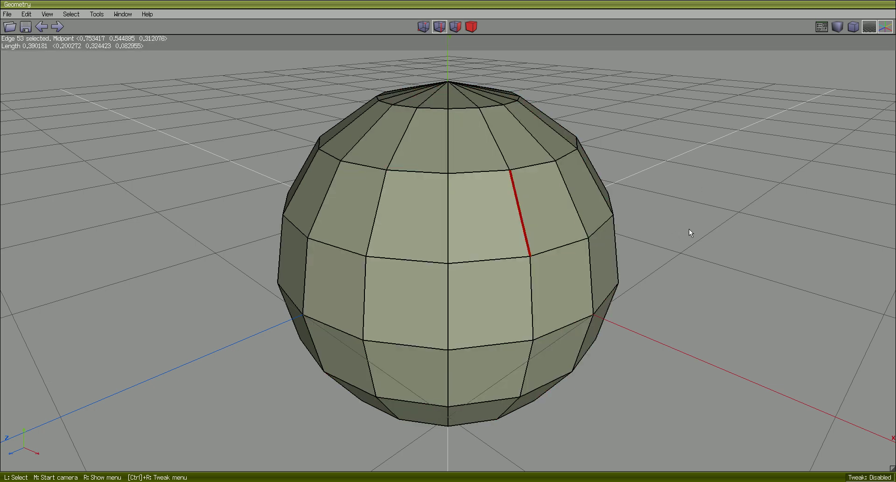
{"action": "key", "text": "plus"}
{"action": "key", "text": "plus"}
{"action": "key", "text": "plus"}
{"action": "key", "text": "minus"}
{"action": "key", "text": "minus"}
{"action": "key", "text": "minus"}
{"action": "key", "text": "space"}
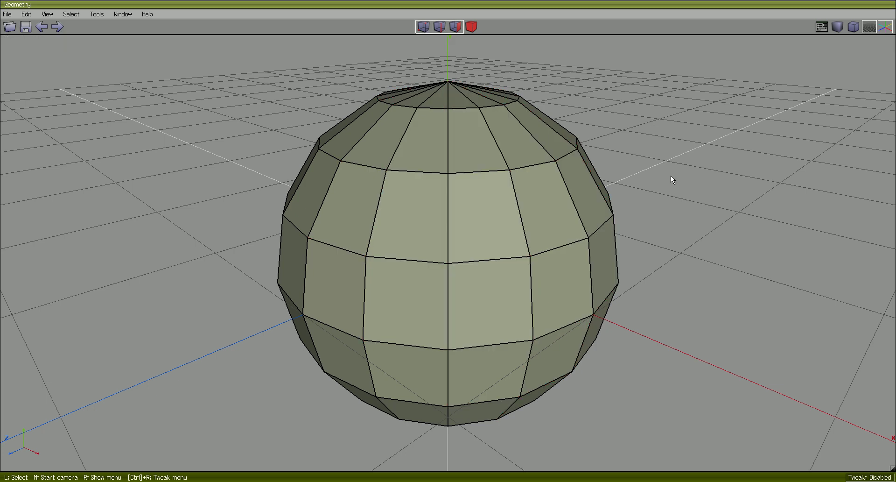
{"action": "left_click", "coordinate": [97, 14]}
{"action": "left_click", "coordinate": [71, 14]}
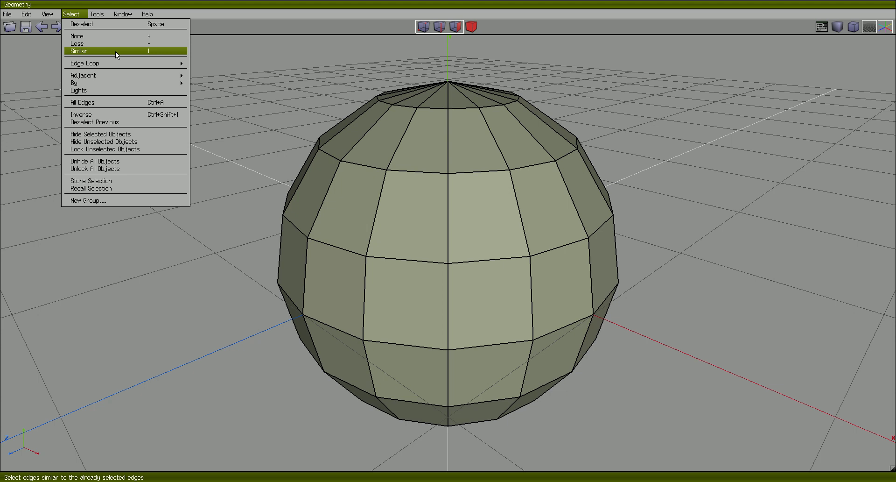
{"action": "left_click", "coordinate": [722, 96]}
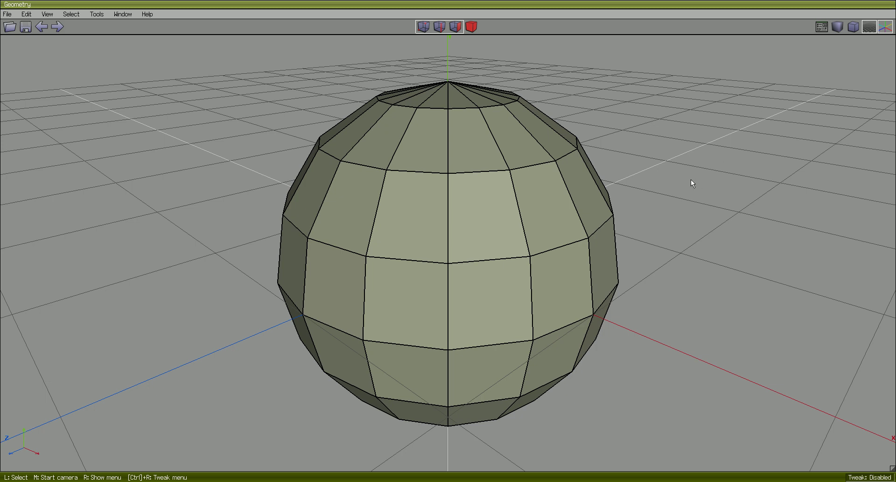
Step: Select a two-by-two block of faces on the sphere's right front side and deselect them by sweeping across the block
{"action": "left_click", "coordinate": [532, 208]}
{"action": "left_click", "coordinate": [484, 214]}
{"action": "left_click", "coordinate": [495, 308]}
{"action": "left_click", "coordinate": [564, 304]}
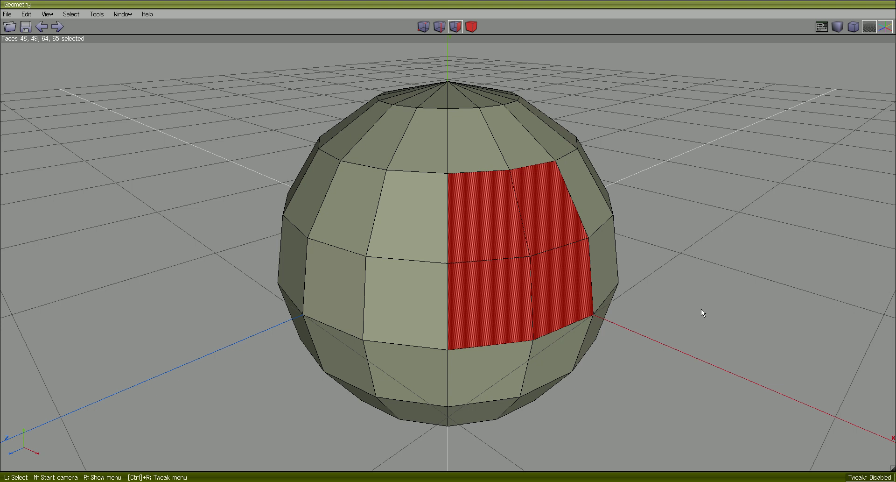
{"action": "mouse_move", "coordinate": [573, 269]}
{"action": "left_mouse_down"}
{"action": "mouse_move", "coordinate": [553, 220]}
{"action": "mouse_move", "coordinate": [490, 275]}
{"action": "left_mouse_up"}
{"action": "left_click", "coordinate": [491, 276]}
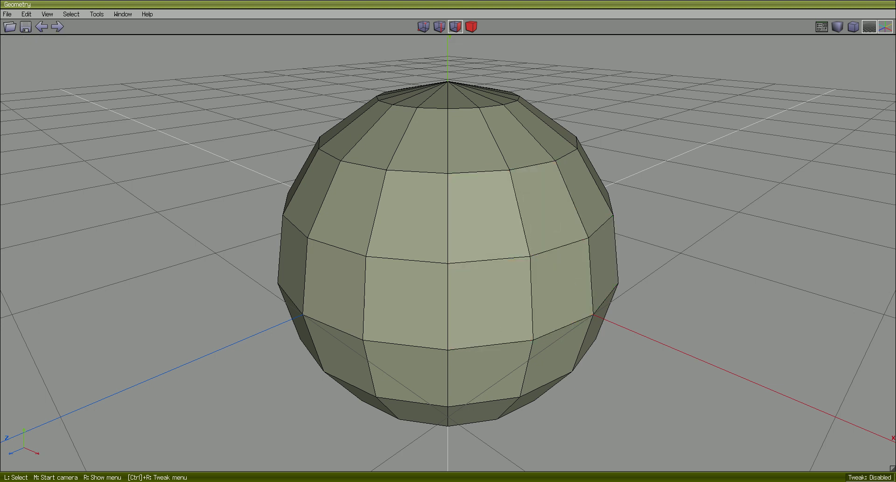
Step: Sweep-select the four edges meeting at one upper right vertex in edge mode and deselect them again
{"action": "left_click", "coordinate": [439, 27]}
{"action": "left_click", "coordinate": [472, 166]}
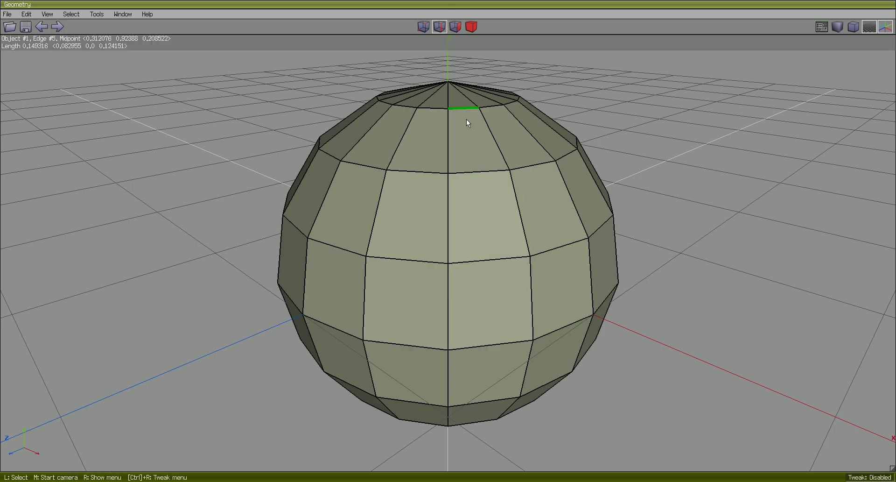
{"action": "mouse_move", "coordinate": [489, 128]}
{"action": "left_mouse_down"}
{"action": "mouse_move", "coordinate": [523, 158]}
{"action": "mouse_move", "coordinate": [521, 219]}
{"action": "left_mouse_up"}
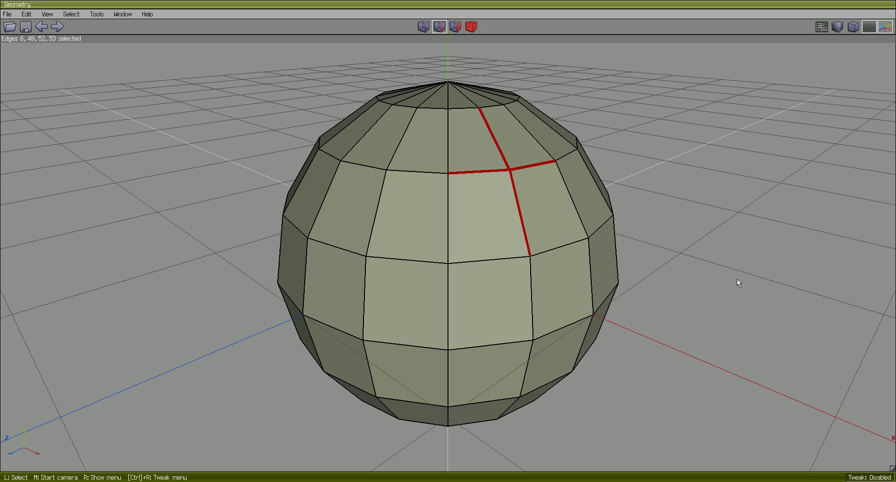
{"action": "mouse_move", "coordinate": [488, 126]}
{"action": "left_mouse_down"}
{"action": "mouse_move", "coordinate": [489, 187]}
{"action": "mouse_move", "coordinate": [541, 162]}
{"action": "mouse_move", "coordinate": [524, 202]}
{"action": "mouse_move", "coordinate": [573, 209]}
{"action": "mouse_move", "coordinate": [683, 198]}
{"action": "left_mouse_up"}
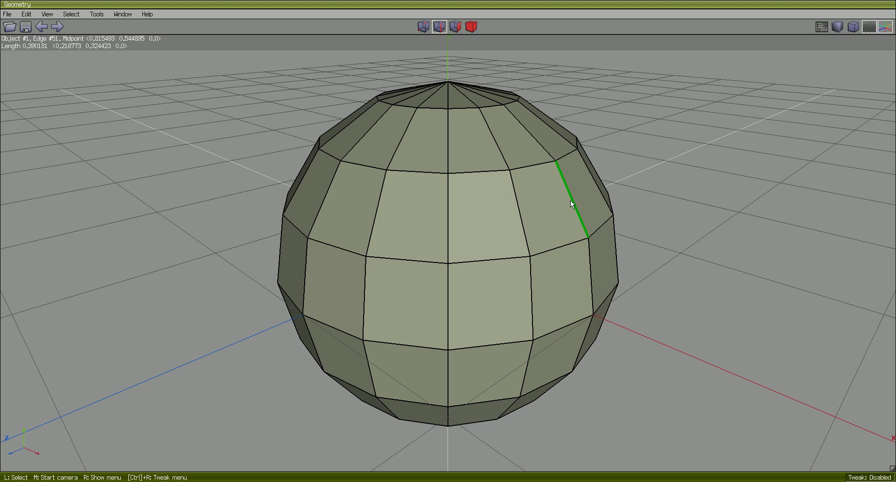
Step: Sweep-select the edges around the front faces in the sphere's two middle rows and clear the selection
{"action": "mouse_move", "coordinate": [570, 200]}
{"action": "left_mouse_down"}
{"action": "mouse_move", "coordinate": [517, 169]}
{"action": "mouse_move", "coordinate": [482, 174]}
{"action": "mouse_move", "coordinate": [444, 197]}
{"action": "mouse_move", "coordinate": [432, 179]}
{"action": "mouse_move", "coordinate": [395, 231]}
{"action": "mouse_move", "coordinate": [421, 332]}
{"action": "mouse_move", "coordinate": [533, 335]}
{"action": "mouse_move", "coordinate": [557, 318]}
{"action": "mouse_move", "coordinate": [551, 280]}
{"action": "mouse_move", "coordinate": [481, 259]}
{"action": "mouse_move", "coordinate": [383, 299]}
{"action": "left_mouse_up"}
{"action": "left_click", "coordinate": [576, 284]}
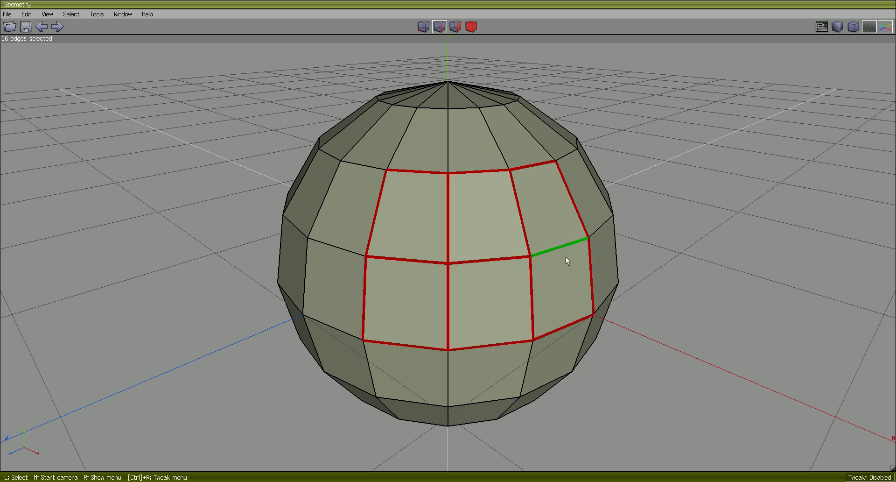
{"action": "left_click", "coordinate": [698, 165]}
Step: Sweep-select eight faces across the sphere's two upper left rows in face mode and clear the selection
{"action": "left_click", "coordinate": [455, 27]}
{"action": "mouse_move", "coordinate": [474, 133]}
{"action": "left_mouse_down"}
{"action": "mouse_move", "coordinate": [456, 218]}
{"action": "mouse_move", "coordinate": [424, 186]}
{"action": "mouse_move", "coordinate": [404, 133]}
{"action": "mouse_move", "coordinate": [369, 162]}
{"action": "mouse_move", "coordinate": [347, 197]}
{"action": "mouse_move", "coordinate": [350, 137]}
{"action": "left_mouse_up"}
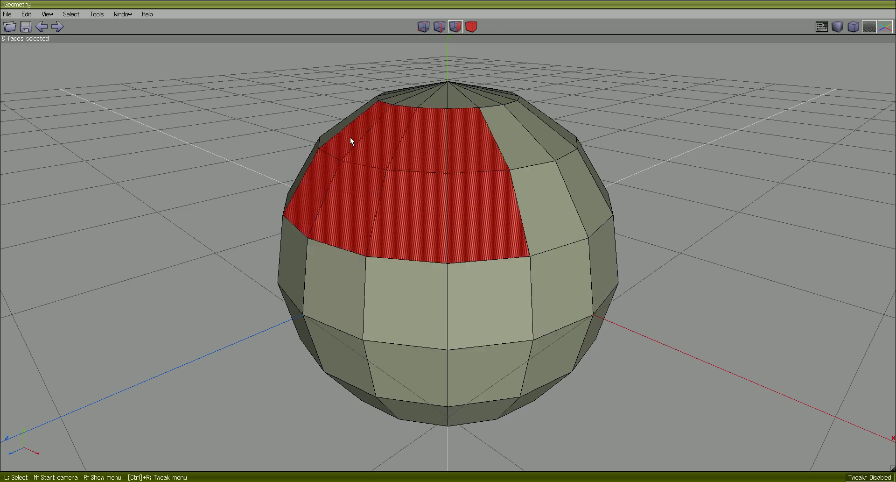
{"action": "left_click", "coordinate": [459, 63]}
Step: Sweep-select the vertices of the sphere's middle and lower front rows in vertex mode
{"action": "left_click", "coordinate": [423, 27]}
{"action": "mouse_move", "coordinate": [510, 172]}
{"action": "left_mouse_down"}
{"action": "mouse_move", "coordinate": [528, 230]}
{"action": "mouse_move", "coordinate": [507, 270]}
{"action": "mouse_move", "coordinate": [457, 245]}
{"action": "mouse_move", "coordinate": [458, 180]}
{"action": "mouse_move", "coordinate": [528, 169]}
{"action": "mouse_move", "coordinate": [560, 175]}
{"action": "mouse_move", "coordinate": [579, 227]}
{"action": "mouse_move", "coordinate": [582, 310]}
{"action": "mouse_move", "coordinate": [497, 334]}
{"action": "mouse_move", "coordinate": [371, 334]}
{"action": "left_mouse_up"}
{"action": "mouse_move", "coordinate": [365, 249]}
{"action": "left_mouse_down"}
{"action": "mouse_move", "coordinate": [382, 172]}
{"action": "mouse_move", "coordinate": [337, 171]}
{"action": "left_mouse_up"}
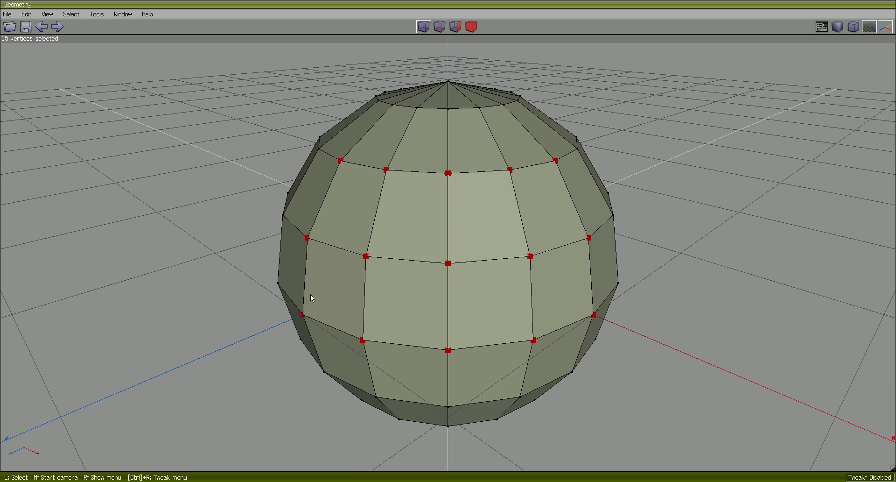
{"action": "mouse_move", "coordinate": [336, 368]}
{"action": "left_mouse_down"}
{"action": "mouse_move", "coordinate": [368, 385]}
{"action": "mouse_move", "coordinate": [453, 402]}
{"action": "left_mouse_up"}
{"action": "left_click_drag", "start_coordinate": [520, 399], "coordinate": [566, 381]}
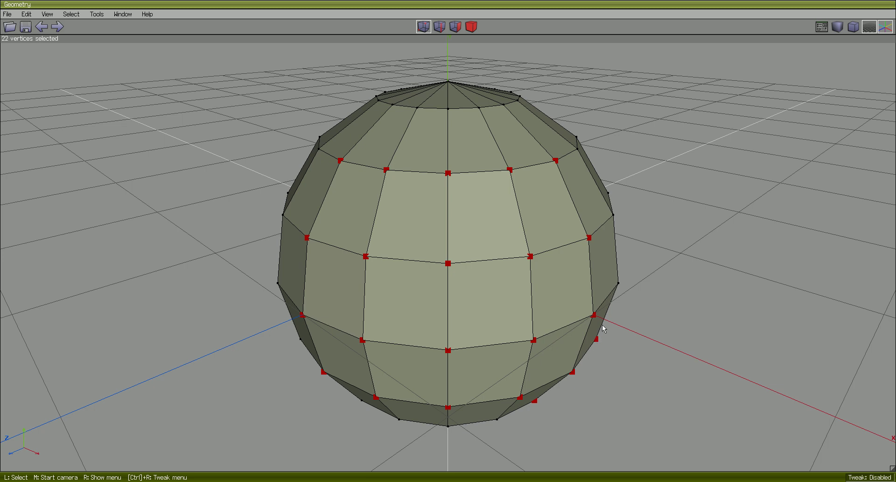
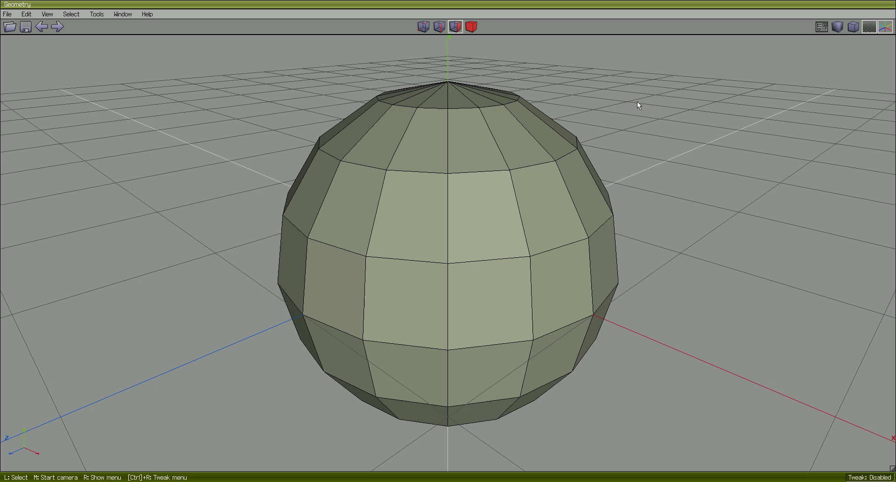
Step: Marquee-select the faces along the sphere's upper right rim in face mode and clear the selection
{"action": "left_click_drag", "start_coordinate": [633, 103], "coordinate": [570, 164]}
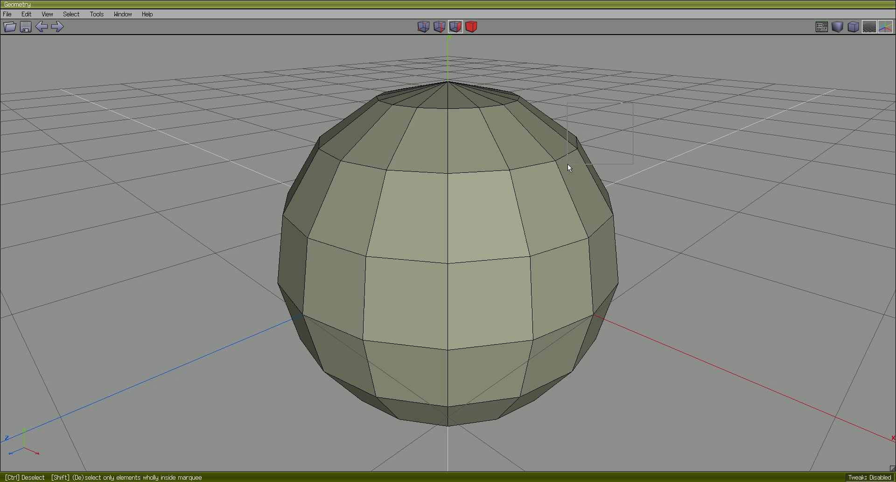
{"action": "left_click_drag", "start_coordinate": [567, 164], "coordinate": [567, 163]}
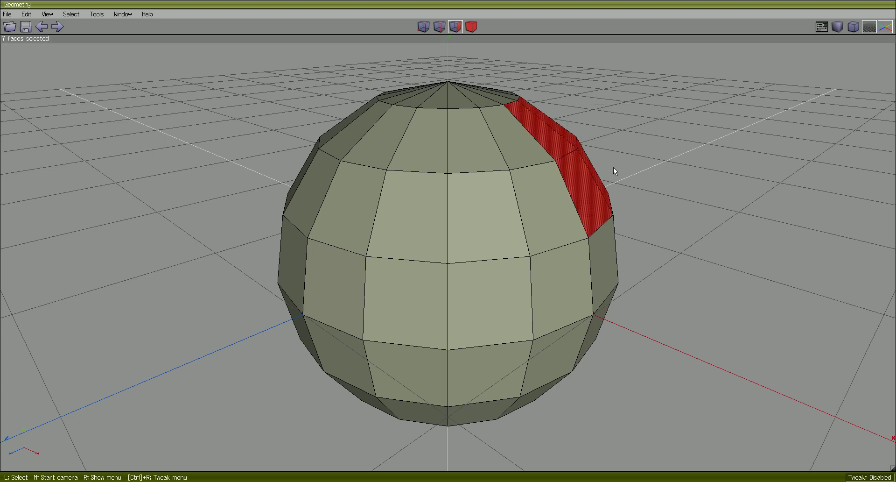
{"action": "left_click", "coordinate": [665, 175]}
Step: Marquee-select the sphere's upper right edges in edge mode and its right side vertices in vertex mode, clearing the selection
{"action": "left_click", "coordinate": [440, 27]}
{"action": "left_click_drag", "start_coordinate": [618, 89], "coordinate": [536, 181]}
{"action": "left_click", "coordinate": [423, 27]}
{"action": "left_click_drag", "start_coordinate": [680, 135], "coordinate": [547, 259]}
{"action": "left_click", "coordinate": [637, 277]}
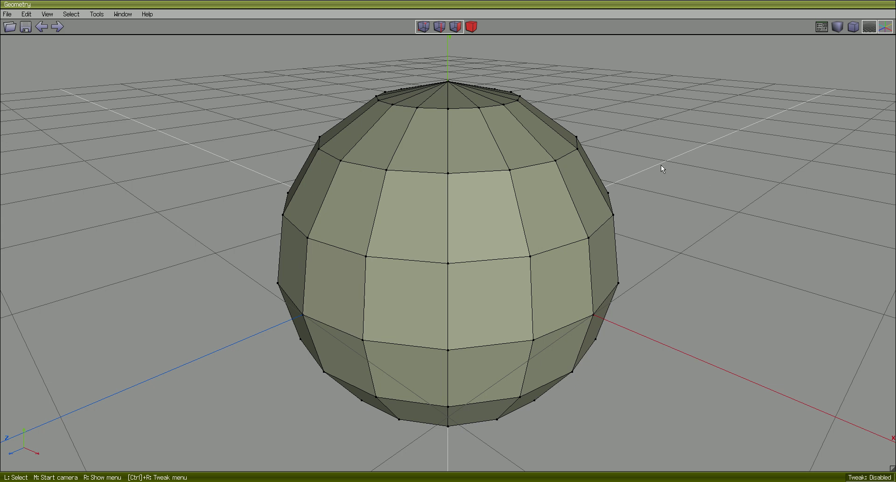
Step: Select four neighbouring faces across the sphere's upper middle row and deselect them by sweeping back along the row
{"action": "left_click", "coordinate": [537, 189]}
{"action": "left_click", "coordinate": [495, 201]}
{"action": "left_click", "coordinate": [422, 210]}
{"action": "left_click", "coordinate": [325, 208]}
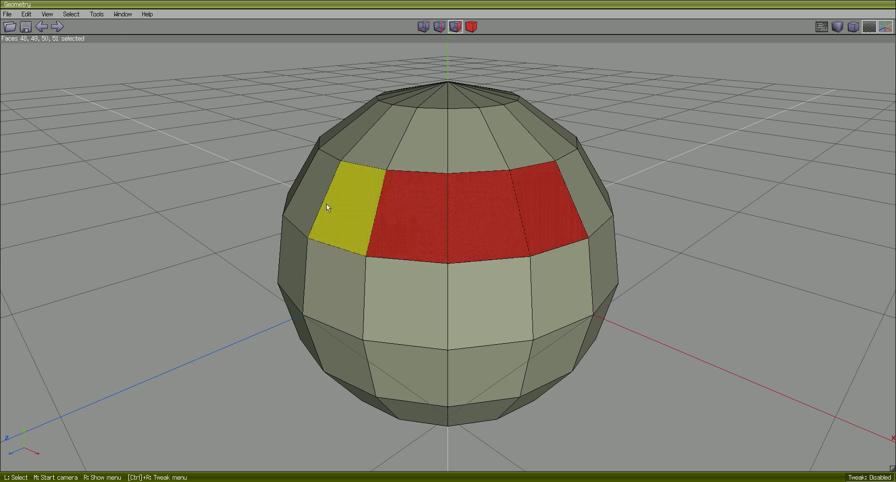
{"action": "left_click_drag", "start_coordinate": [325, 208], "coordinate": [550, 194]}
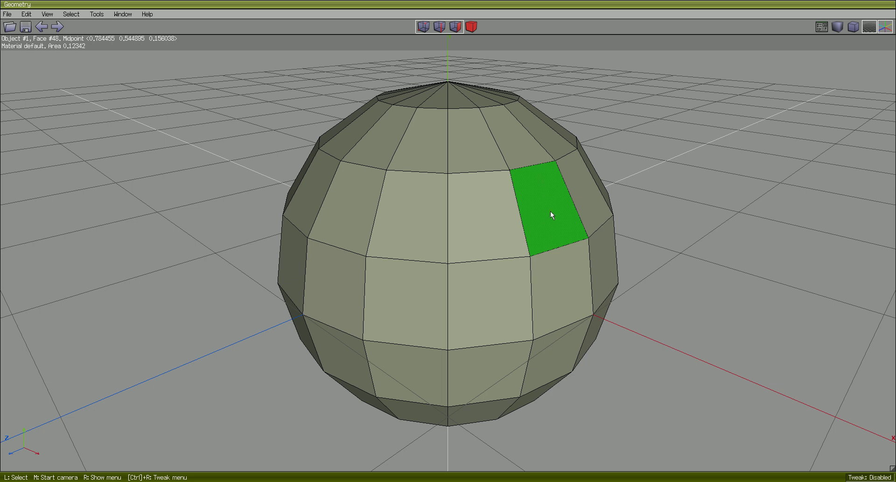
Step: Sweep-select faces across the sphere's upper row, and from the upper left to the lower right, clearing each selection
{"action": "mouse_move", "coordinate": [549, 204]}
{"action": "left_mouse_down"}
{"action": "mouse_move", "coordinate": [544, 311]}
{"action": "mouse_move", "coordinate": [491, 299]}
{"action": "mouse_move", "coordinate": [477, 223]}
{"action": "mouse_move", "coordinate": [421, 238]}
{"action": "mouse_move", "coordinate": [413, 294]}
{"action": "mouse_move", "coordinate": [356, 264]}
{"action": "mouse_move", "coordinate": [349, 228]}
{"action": "mouse_move", "coordinate": [363, 156]}
{"action": "mouse_move", "coordinate": [389, 141]}
{"action": "mouse_move", "coordinate": [549, 150]}
{"action": "mouse_move", "coordinate": [588, 203]}
{"action": "mouse_move", "coordinate": [607, 262]}
{"action": "mouse_move", "coordinate": [585, 335]}
{"action": "mouse_move", "coordinate": [541, 355]}
{"action": "mouse_move", "coordinate": [503, 365]}
{"action": "mouse_move", "coordinate": [370, 362]}
{"action": "mouse_move", "coordinate": [307, 331]}
{"action": "mouse_move", "coordinate": [304, 318]}
{"action": "mouse_move", "coordinate": [304, 280]}
{"action": "mouse_move", "coordinate": [328, 180]}
{"action": "mouse_move", "coordinate": [360, 131]}
{"action": "left_mouse_up"}
{"action": "key", "text": "space"}
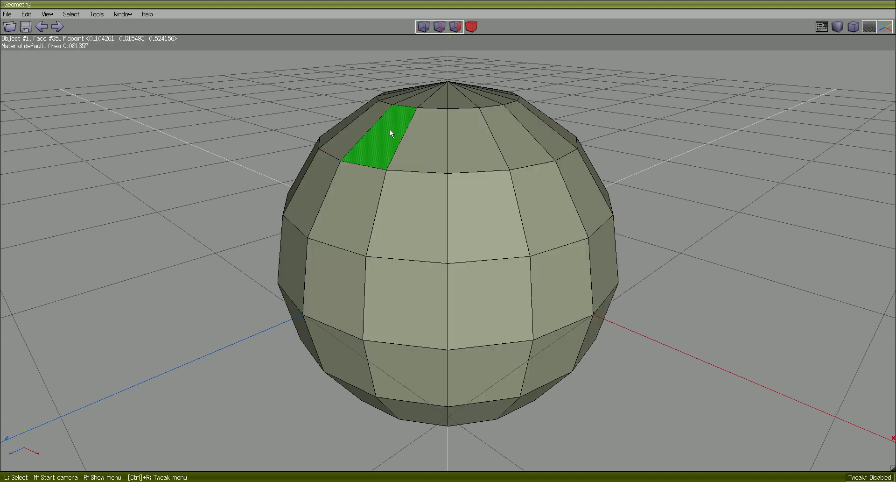
{"action": "left_click_drag", "start_coordinate": [372, 152], "coordinate": [553, 363]}
{"action": "key", "text": "space"}
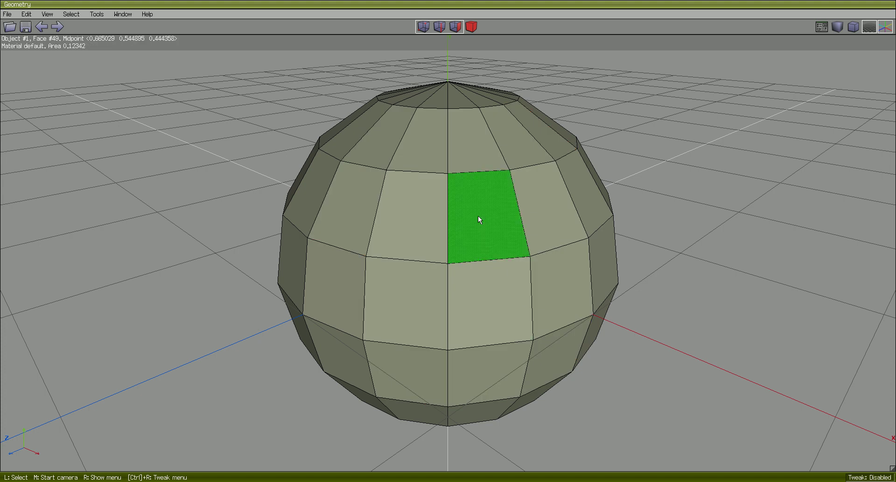
Step: Select further face groups on the sphere's front, including faces 48, 49, 50 and 64, and clear each selection
{"action": "left_click_drag", "start_coordinate": [363, 163], "coordinate": [550, 282]}
{"action": "key", "text": "space"}
{"action": "left_click_drag", "start_coordinate": [364, 159], "coordinate": [597, 350]}
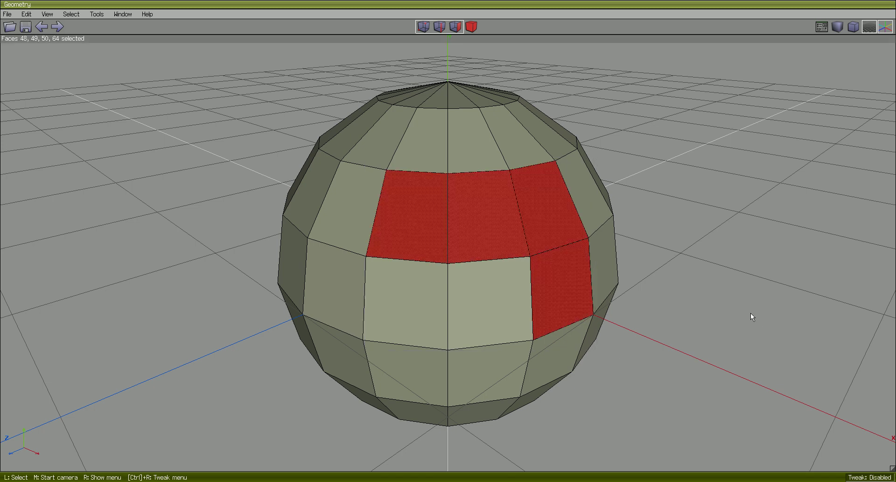
{"action": "key", "text": "space"}
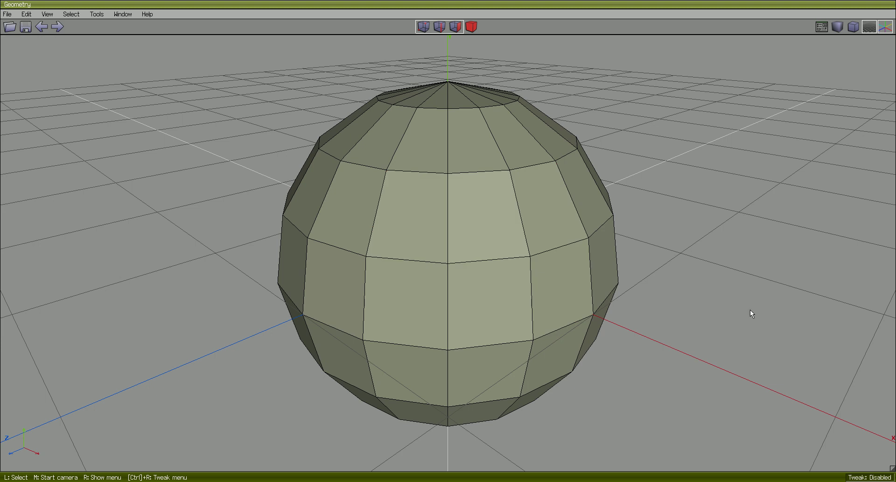